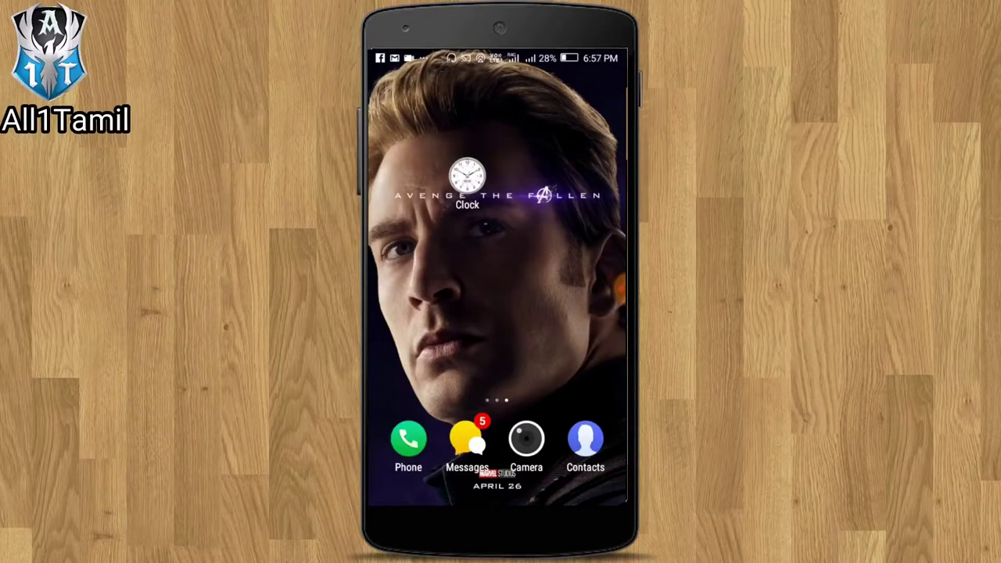
Drag the Clock icon to a new spot on the home screen
{"action": "mouse_move", "coordinate": [467, 177]}
{"action": "left_mouse_down"}
{"action": "mouse_move", "coordinate": [472, 203]}
{"action": "mouse_move", "coordinate": [467, 177]}
{"action": "left_mouse_up"}
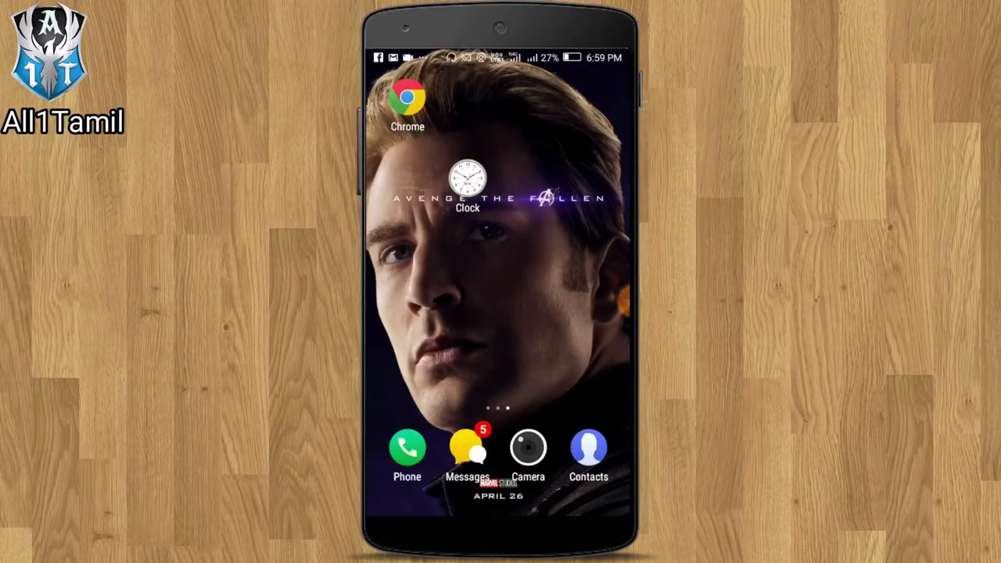
Launch Clock Vault and allow camera, contacts and storage permissions
{"action": "left_click", "coordinate": [468, 180]}
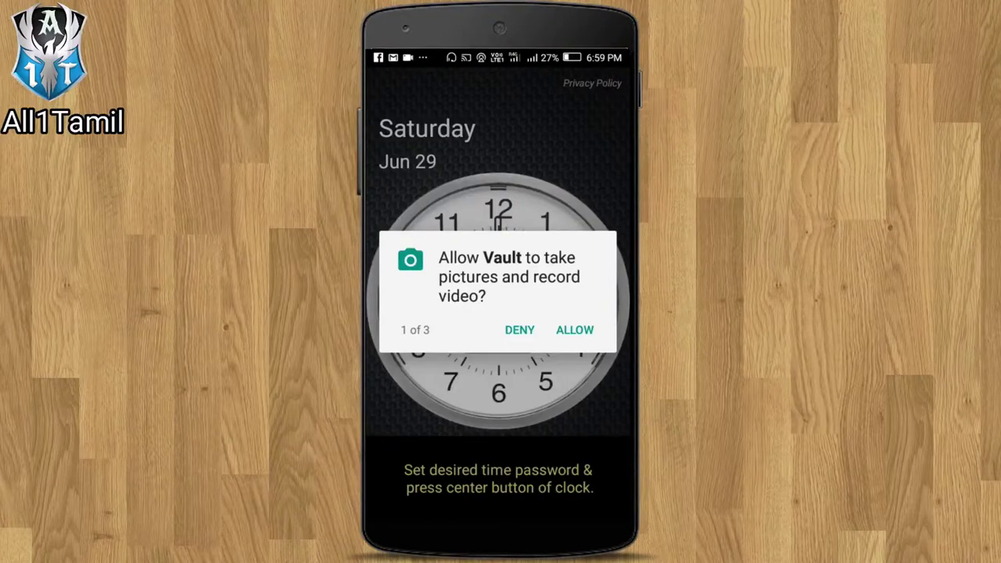
{"action": "left_click", "coordinate": [575, 329]}
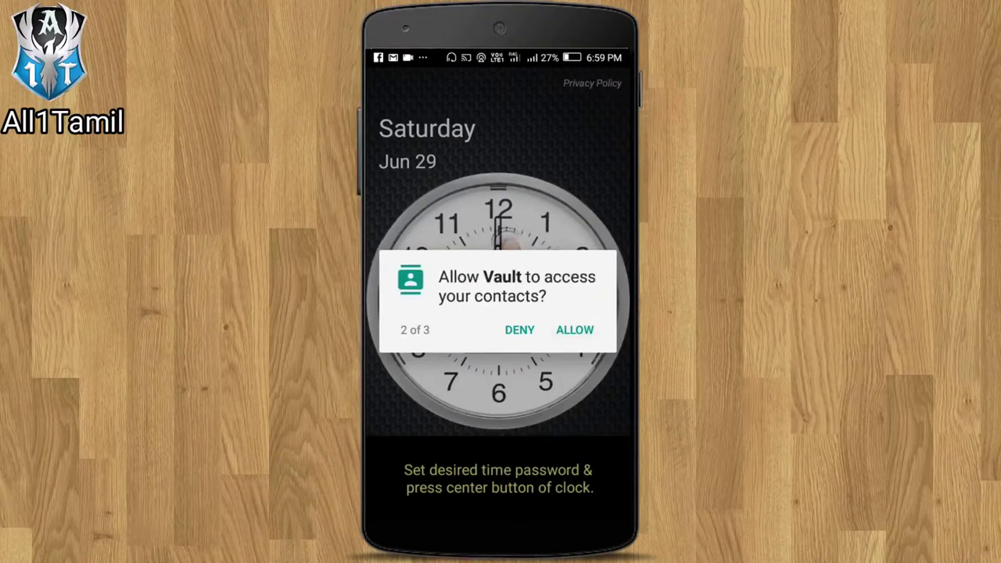
{"action": "left_click", "coordinate": [575, 329]}
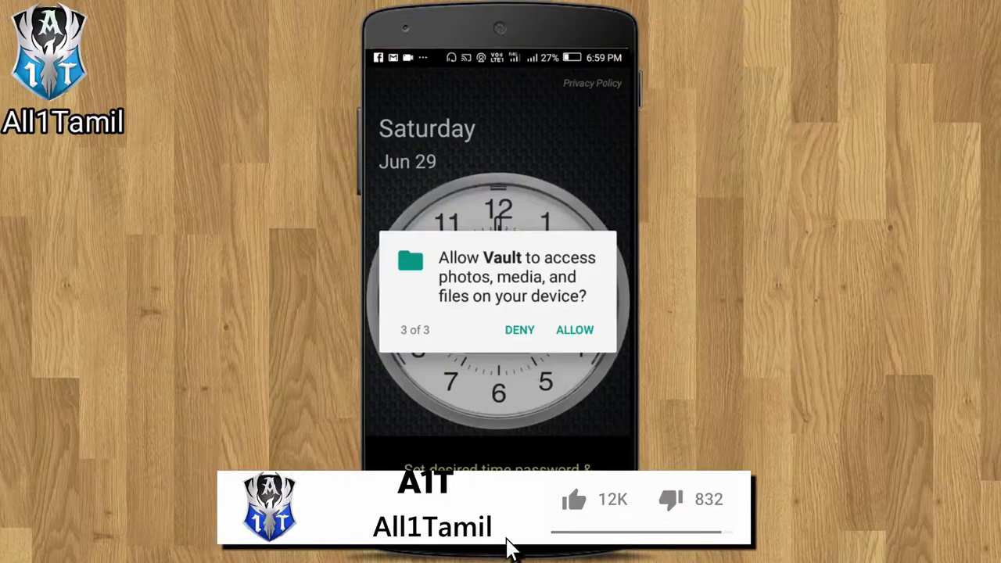
{"action": "left_click", "coordinate": [575, 330]}
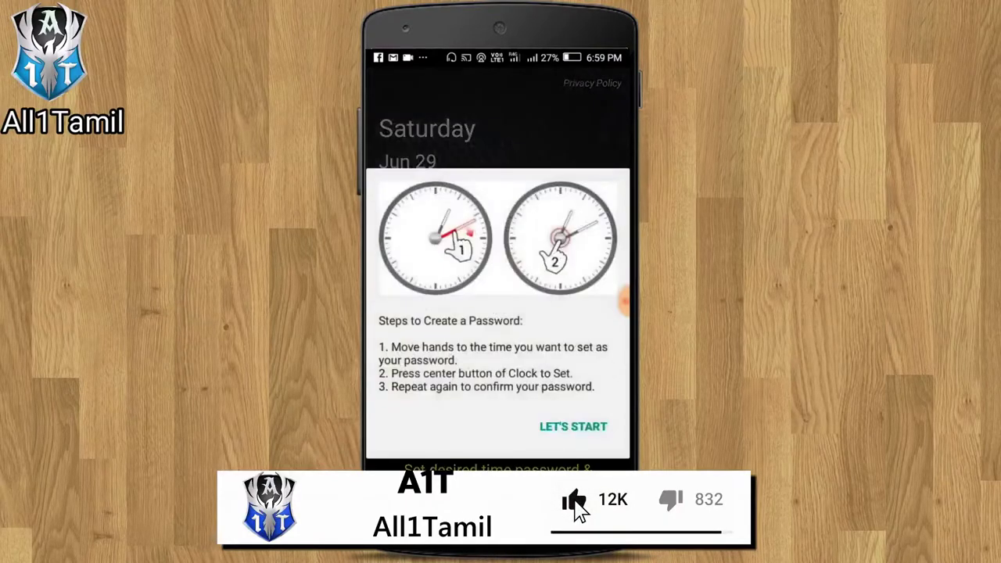
Set 03:15 as the clock password and enter 03:15 again to confirm
{"action": "left_click", "coordinate": [573, 426]}
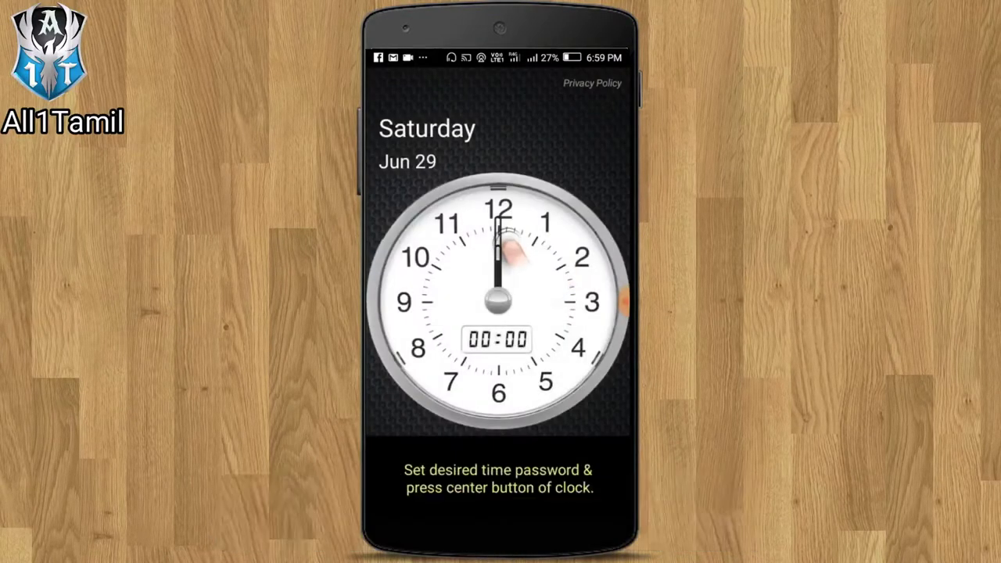
{"action": "mouse_move", "coordinate": [498, 219]}
{"action": "left_mouse_down"}
{"action": "mouse_move", "coordinate": [546, 234]}
{"action": "mouse_move", "coordinate": [578, 283]}
{"action": "mouse_move", "coordinate": [553, 361]}
{"action": "mouse_move", "coordinate": [573, 334]}
{"action": "mouse_move", "coordinate": [577, 301]}
{"action": "left_mouse_up"}
{"action": "left_click_drag", "start_coordinate": [498, 259], "coordinate": [548, 302]}
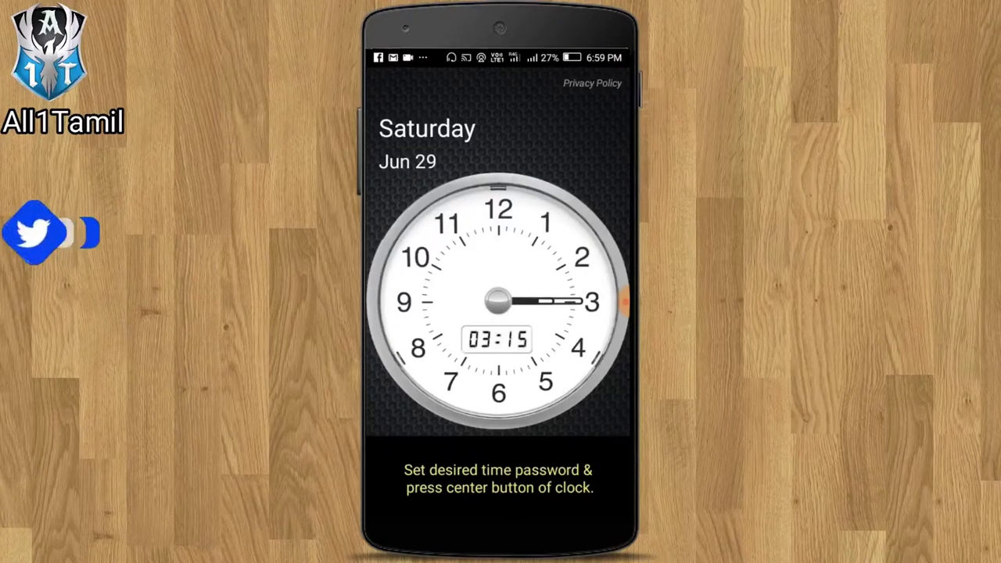
{"action": "left_click", "coordinate": [498, 301]}
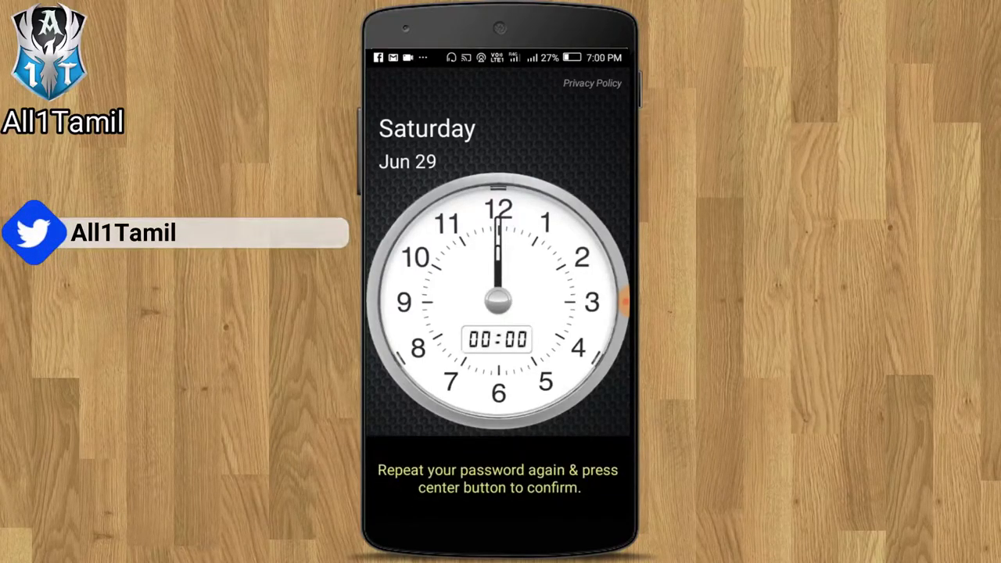
{"action": "mouse_move", "coordinate": [498, 227]}
{"action": "left_mouse_down"}
{"action": "mouse_move", "coordinate": [572, 277]}
{"action": "mouse_move", "coordinate": [579, 302]}
{"action": "left_mouse_up"}
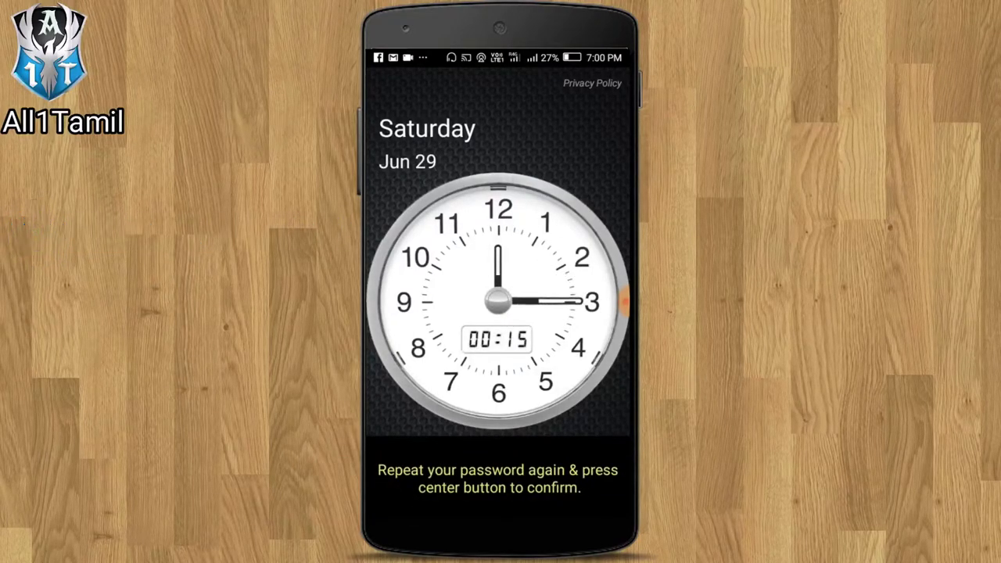
{"action": "mouse_move", "coordinate": [499, 254]}
{"action": "left_mouse_down"}
{"action": "mouse_move", "coordinate": [540, 277]}
{"action": "mouse_move", "coordinate": [548, 299]}
{"action": "left_mouse_up"}
Confirm the 03:15 password and finish the password recovery setup
{"action": "left_click", "coordinate": [499, 301]}
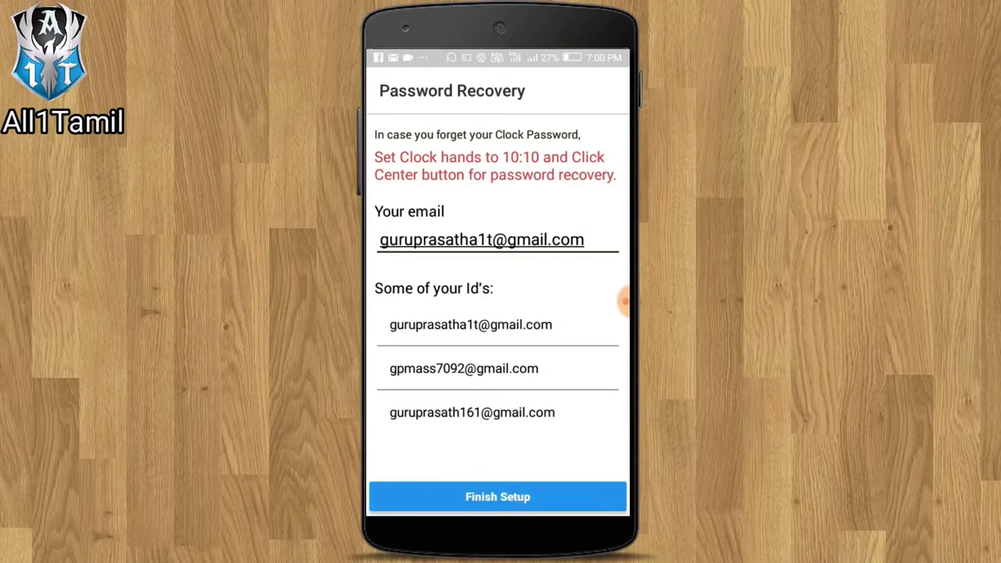
{"action": "left_click", "coordinate": [498, 497]}
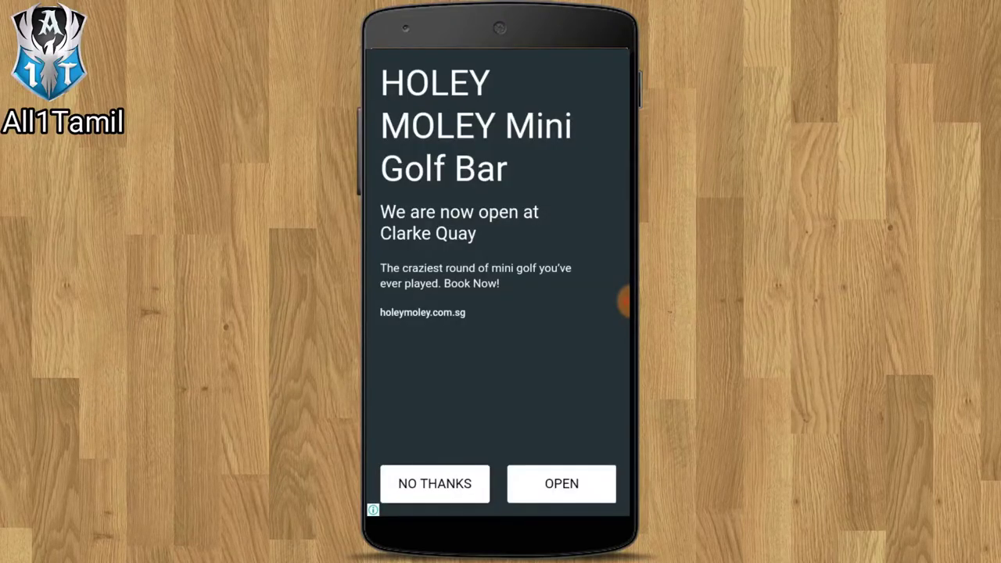
Dismiss the advertisement and open and close the vault's import options
{"action": "left_click", "coordinate": [435, 483]}
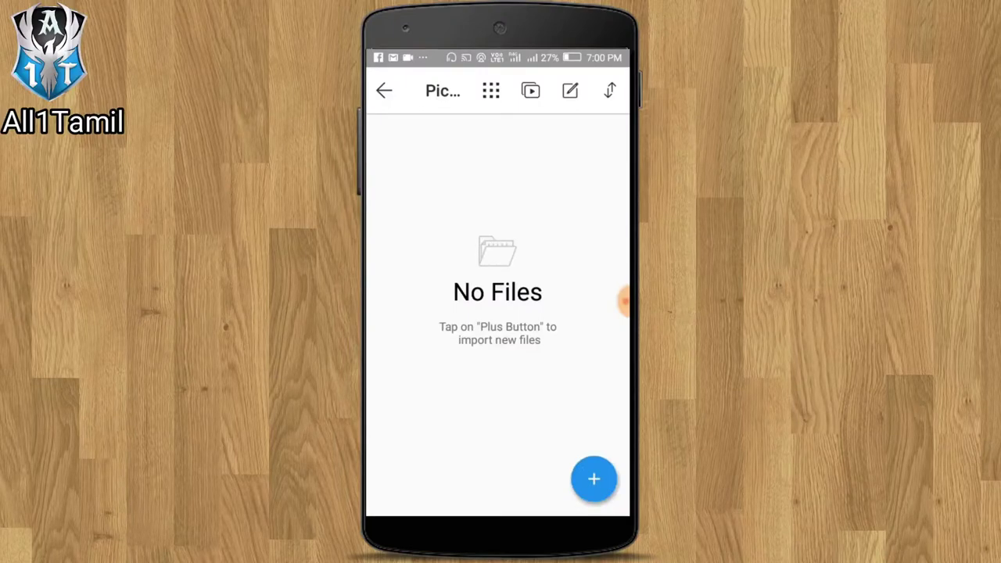
{"action": "left_click", "coordinate": [594, 479]}
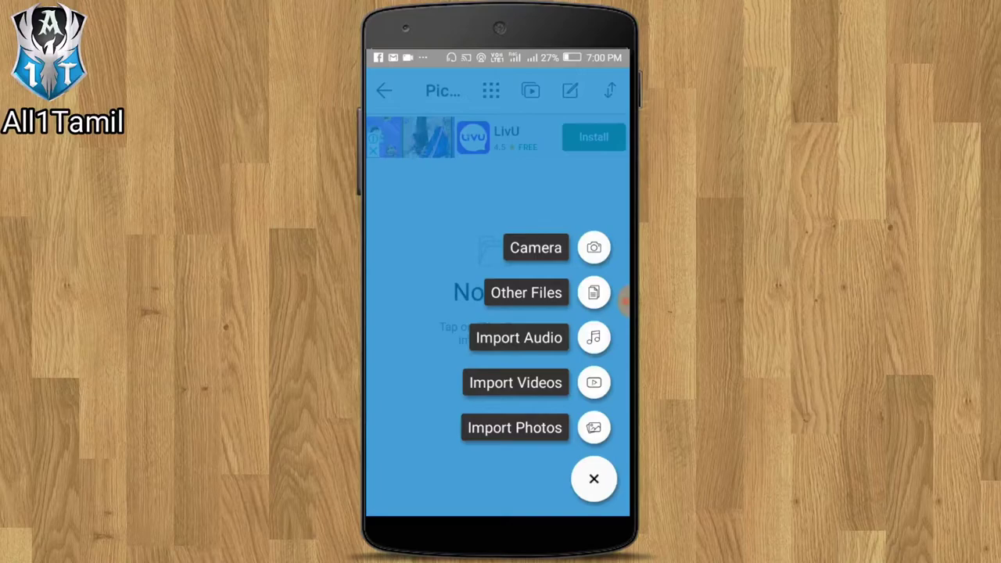
{"action": "left_click", "coordinate": [594, 479]}
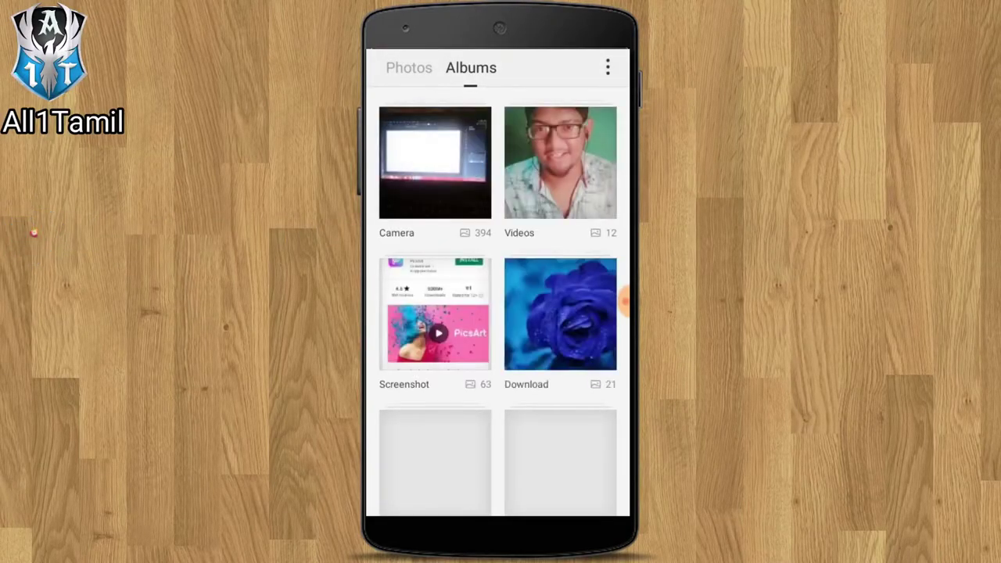
View the blue rose photo in Gallery's Download album, then return home
{"action": "left_click", "coordinate": [622, 300]}
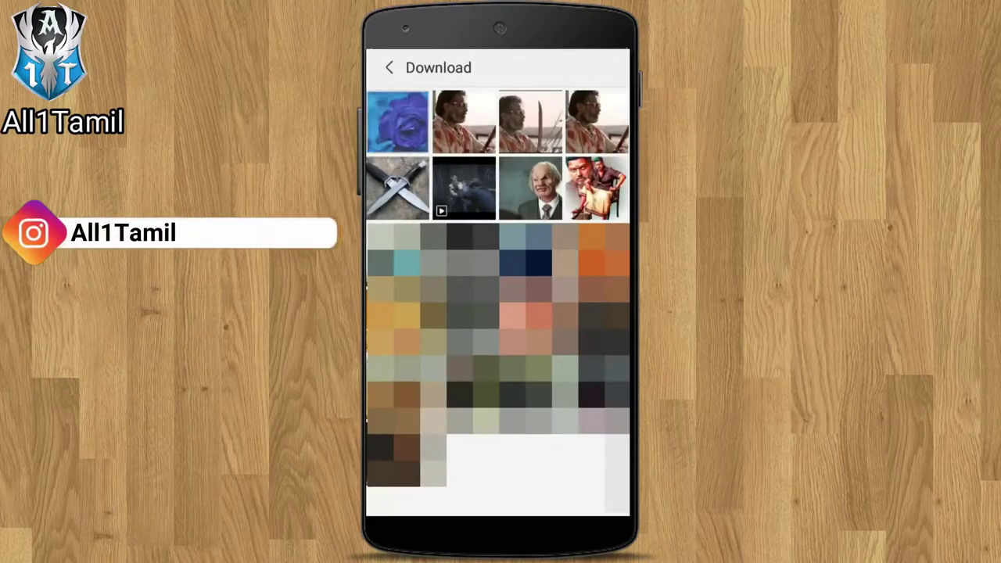
{"action": "left_click", "coordinate": [397, 122]}
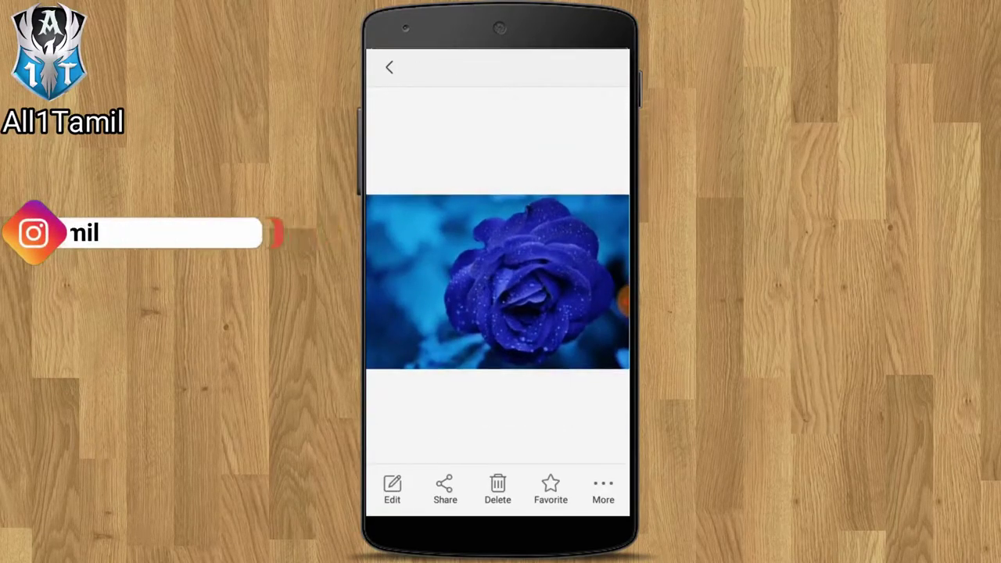
{"action": "left_click", "coordinate": [389, 68]}
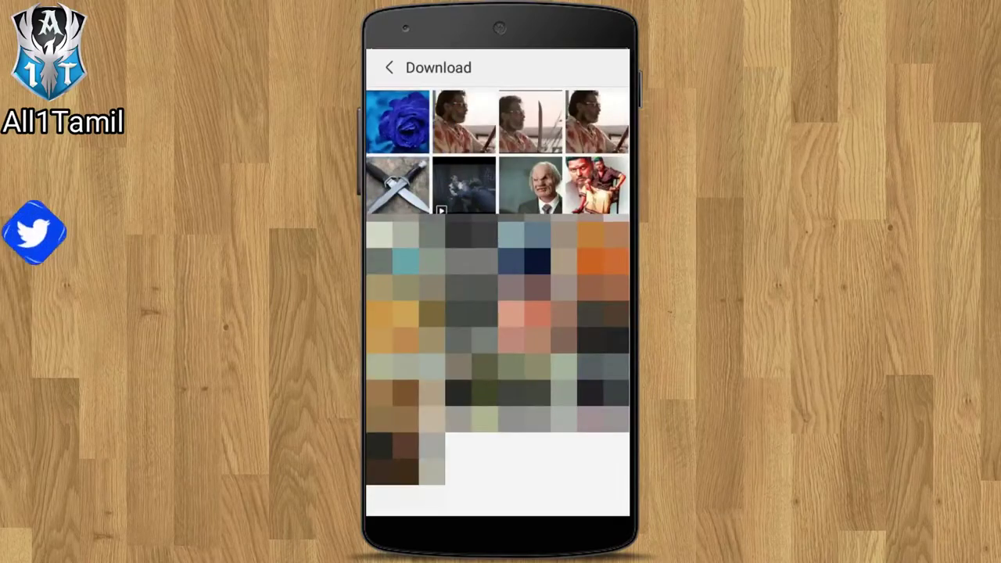
{"action": "mouse_move", "coordinate": [579, 273]}
{"action": "left_mouse_down"}
{"action": "mouse_move", "coordinate": [407, 273]}
{"action": "mouse_move", "coordinate": [579, 273]}
{"action": "left_mouse_up"}
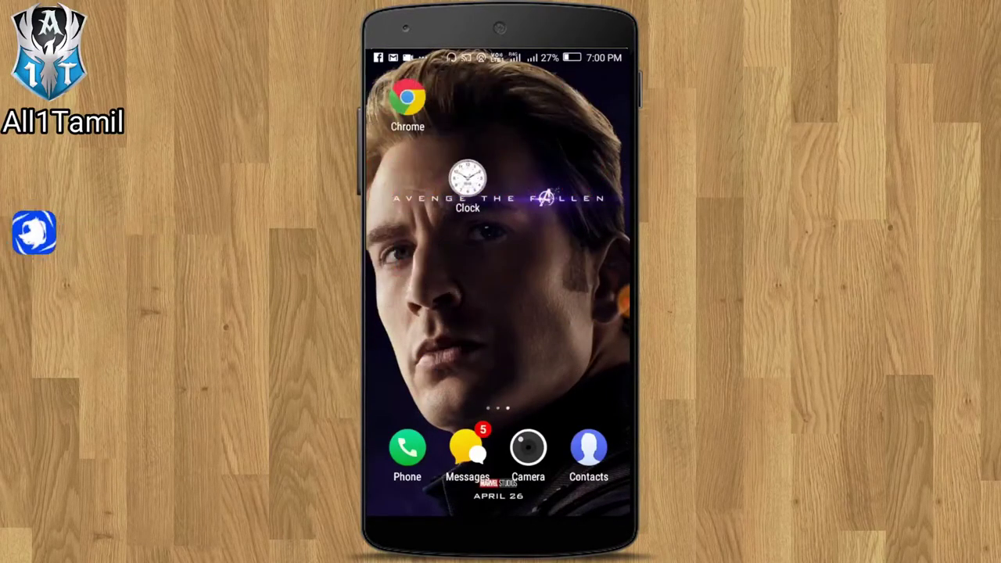
Relaunch Clock Vault, skip the instructions and enter 03:15 on the clock
{"action": "left_click", "coordinate": [465, 171]}
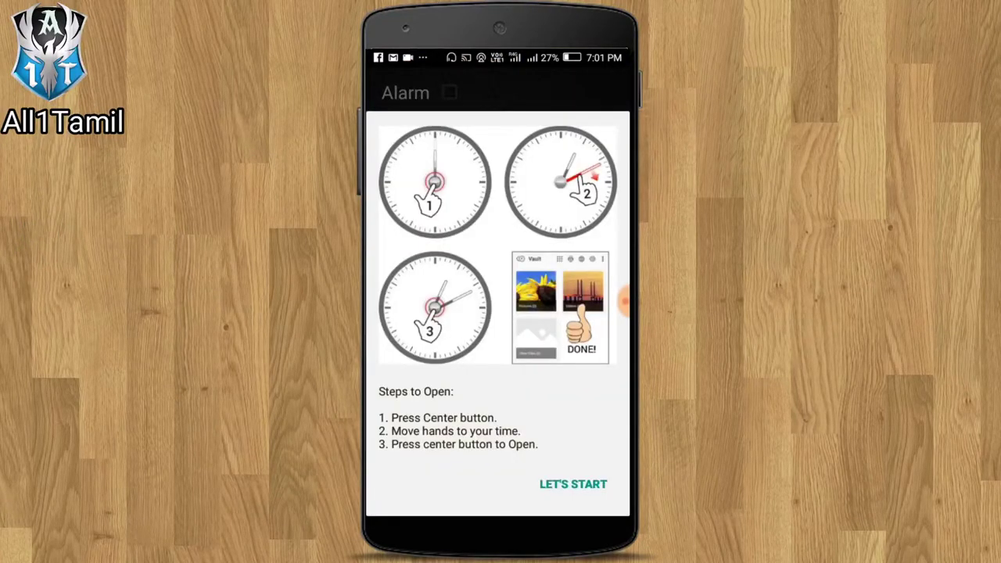
{"action": "left_click", "coordinate": [573, 485]}
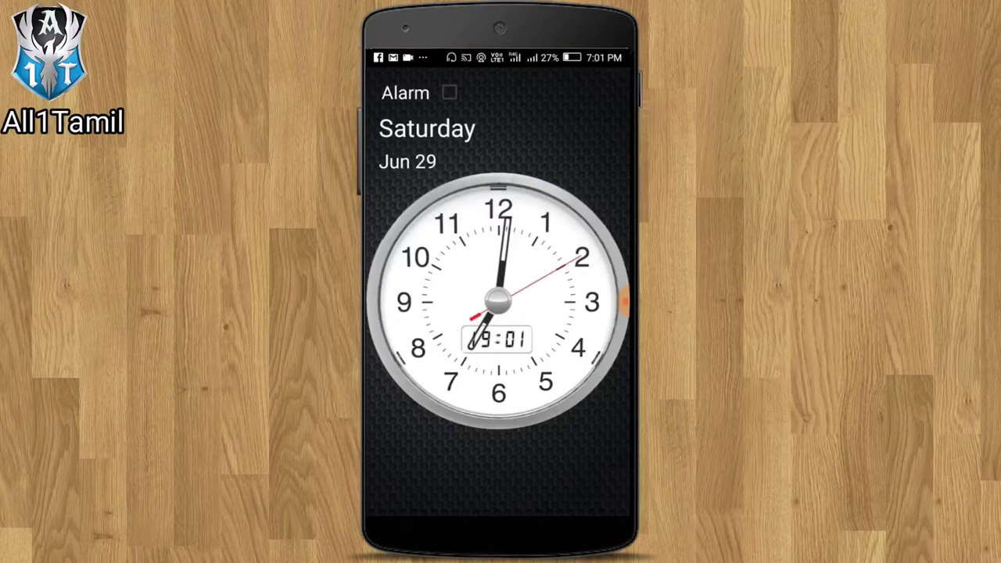
{"action": "left_click", "coordinate": [499, 301]}
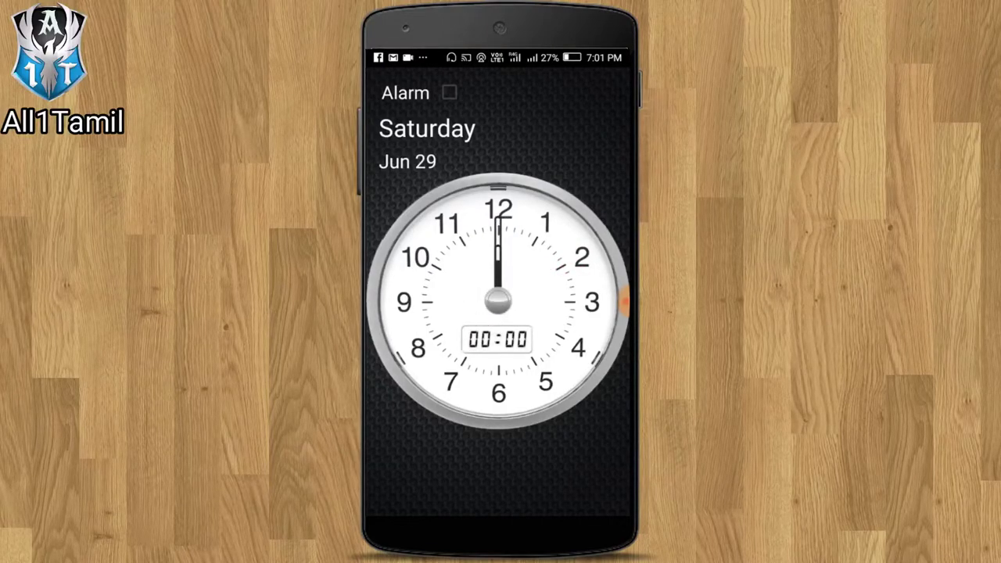
{"action": "mouse_move", "coordinate": [498, 227]}
{"action": "left_mouse_down"}
{"action": "mouse_move", "coordinate": [579, 317]}
{"action": "mouse_move", "coordinate": [583, 283]}
{"action": "mouse_move", "coordinate": [580, 302]}
{"action": "left_mouse_up"}
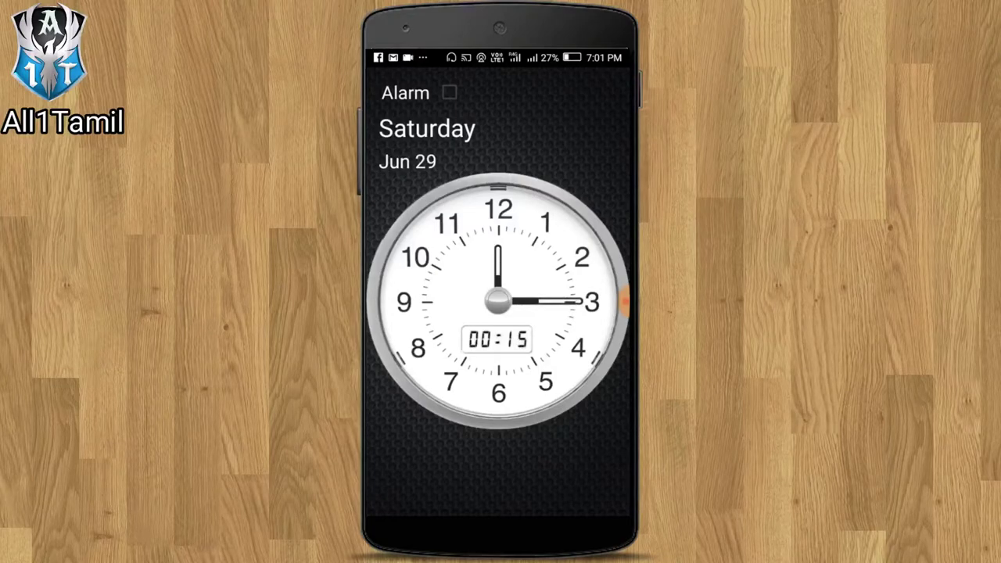
{"action": "left_click_drag", "start_coordinate": [498, 254], "coordinate": [548, 295]}
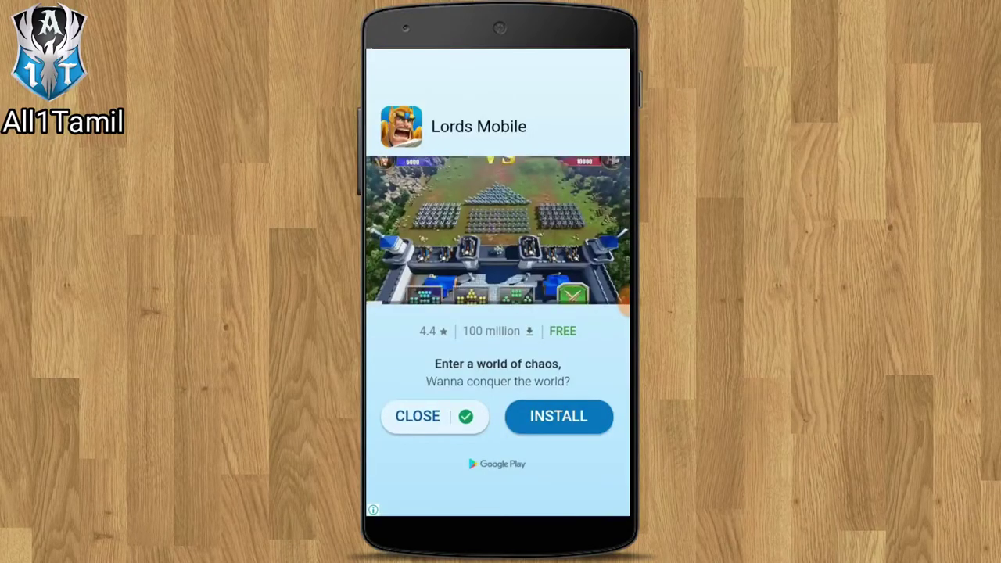
Import the blue rose photo from Download into the vault's Pictures folder
{"action": "left_click", "coordinate": [418, 416]}
{"action": "left_click", "coordinate": [594, 478]}
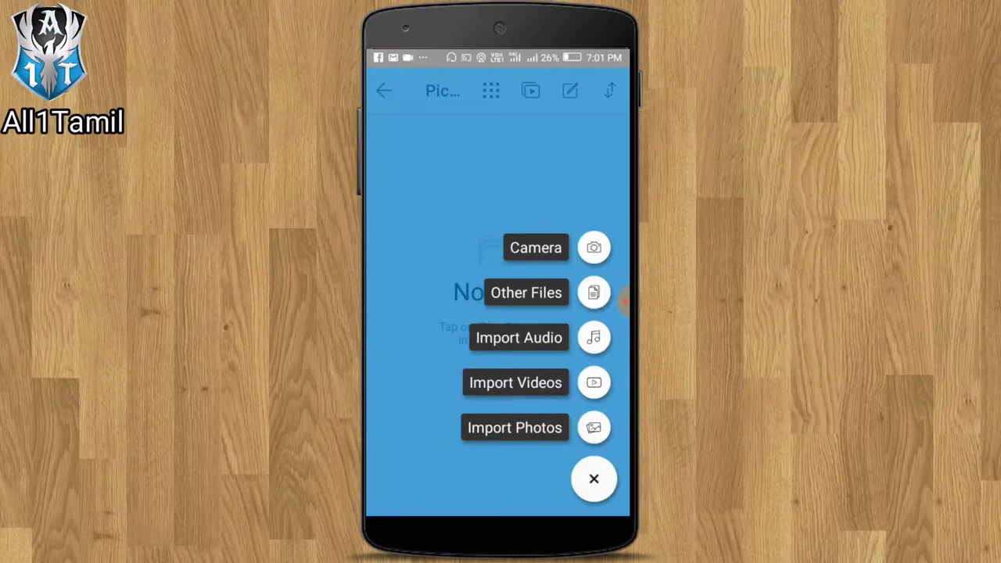
{"action": "left_click", "coordinate": [515, 428]}
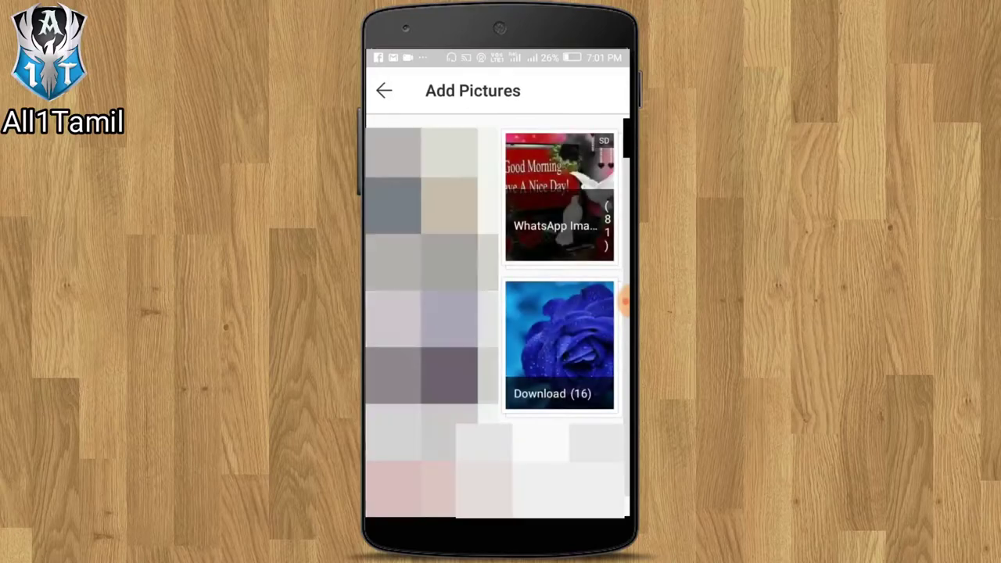
{"action": "left_click", "coordinate": [559, 344]}
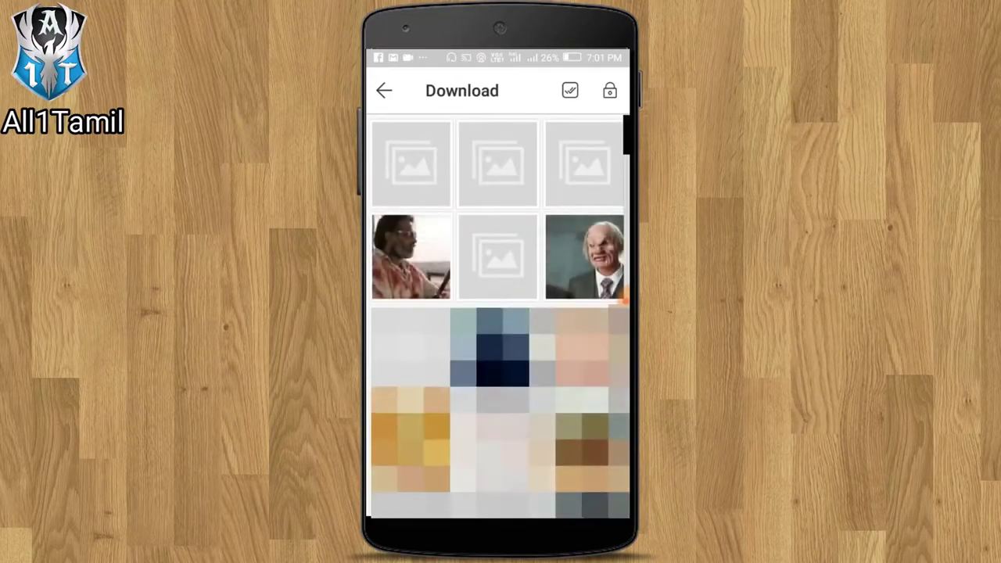
{"action": "left_click", "coordinate": [410, 165]}
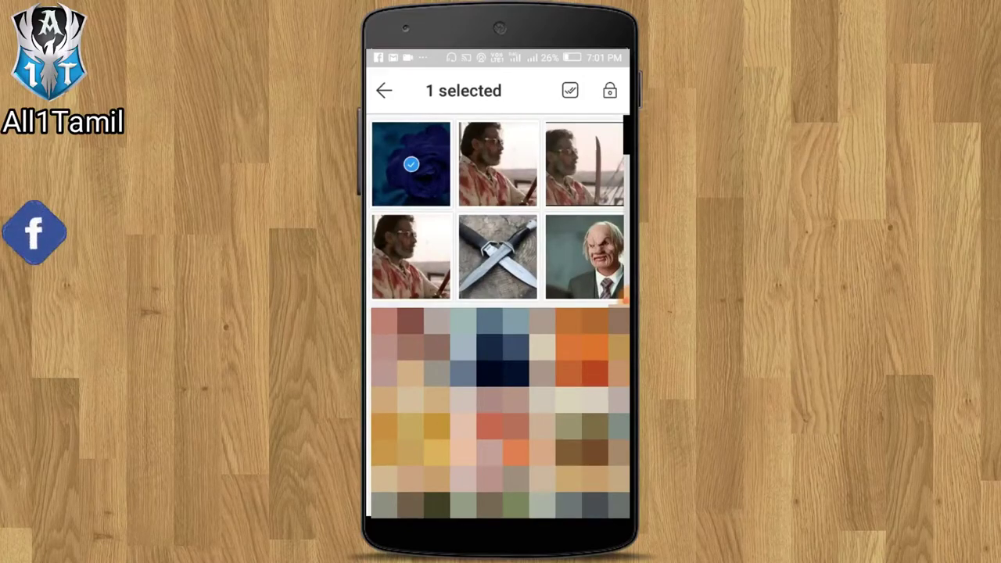
{"action": "left_click", "coordinate": [610, 90]}
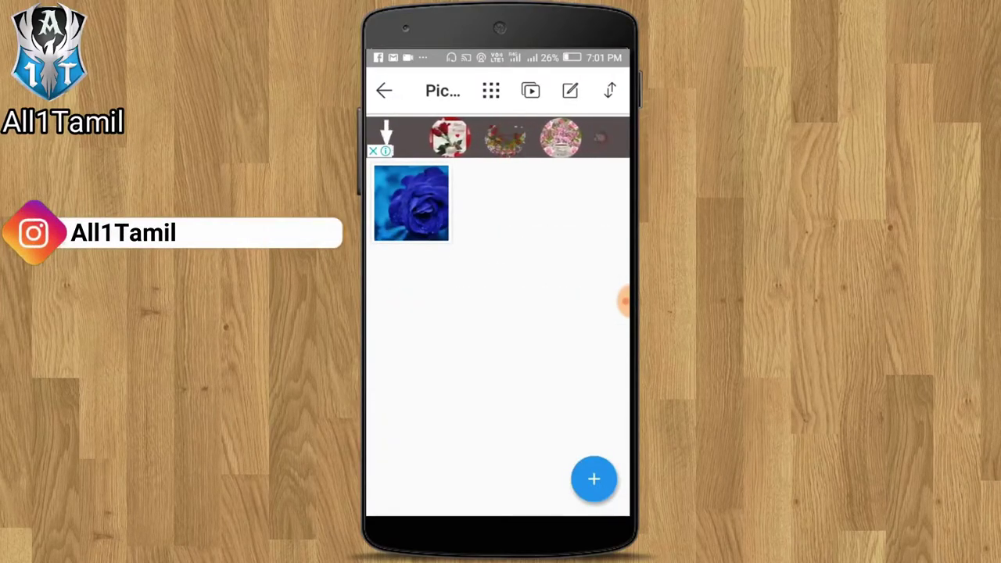
{"action": "key", "text": "Escape"}
Leave the vault and check Gallery's Download album for the rose photo
{"action": "key", "text": "Escape"}
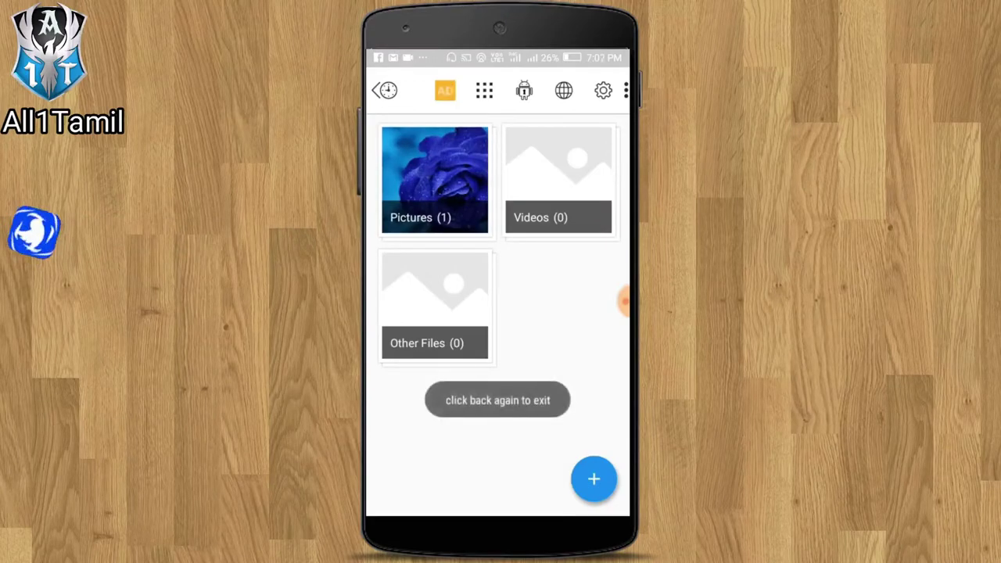
{"action": "key", "text": "Escape"}
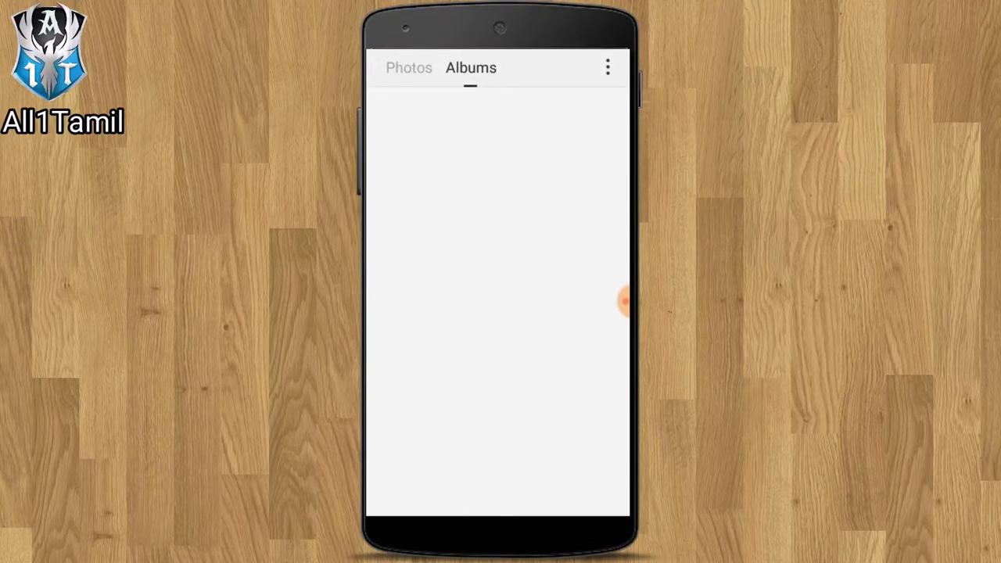
{"action": "left_click", "coordinate": [561, 313]}
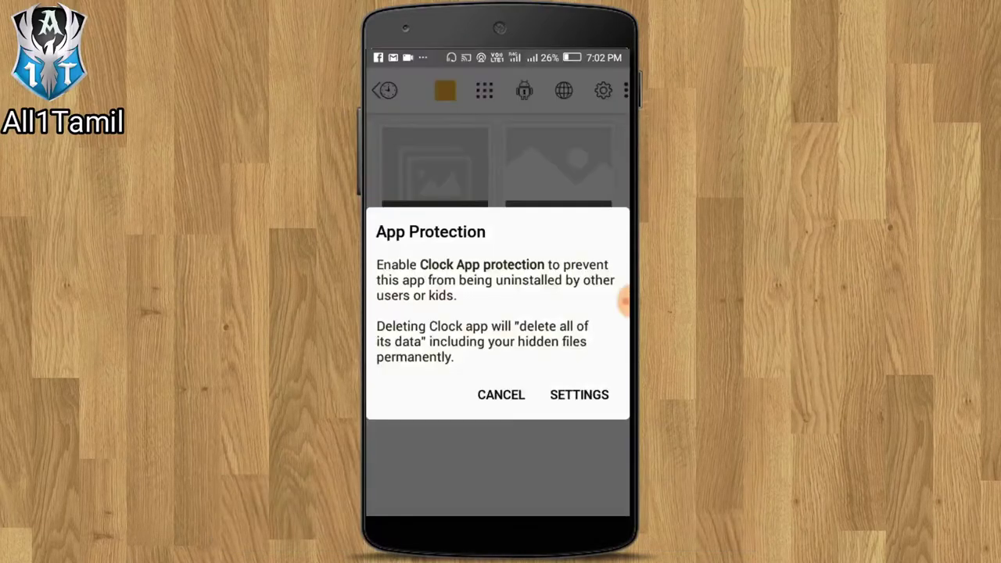
Cancel the App Protection prompt and open Fake Password from the vault settings
{"action": "key", "text": "Escape"}
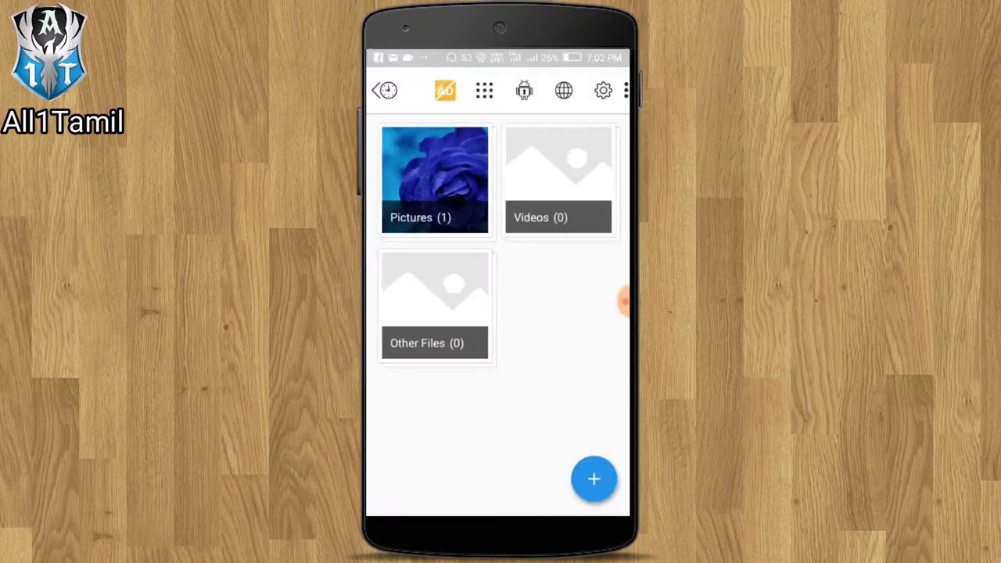
{"action": "left_click", "coordinate": [603, 90]}
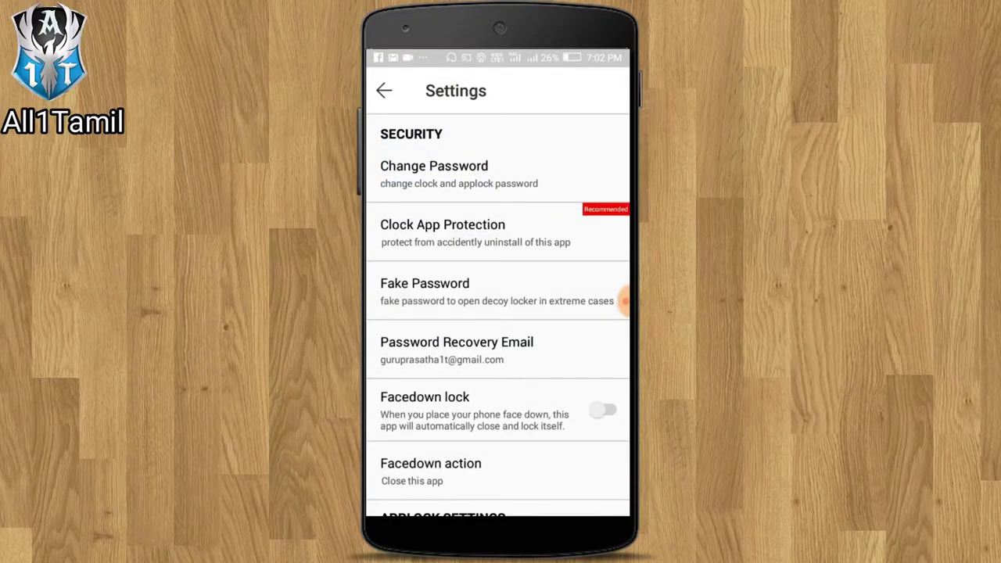
{"action": "scroll", "coordinate": [624, 301], "scroll_direction": "down", "scroll_amount": 2}
{"action": "scroll", "coordinate": [624, 301], "scroll_direction": "down", "scroll_amount": 2}
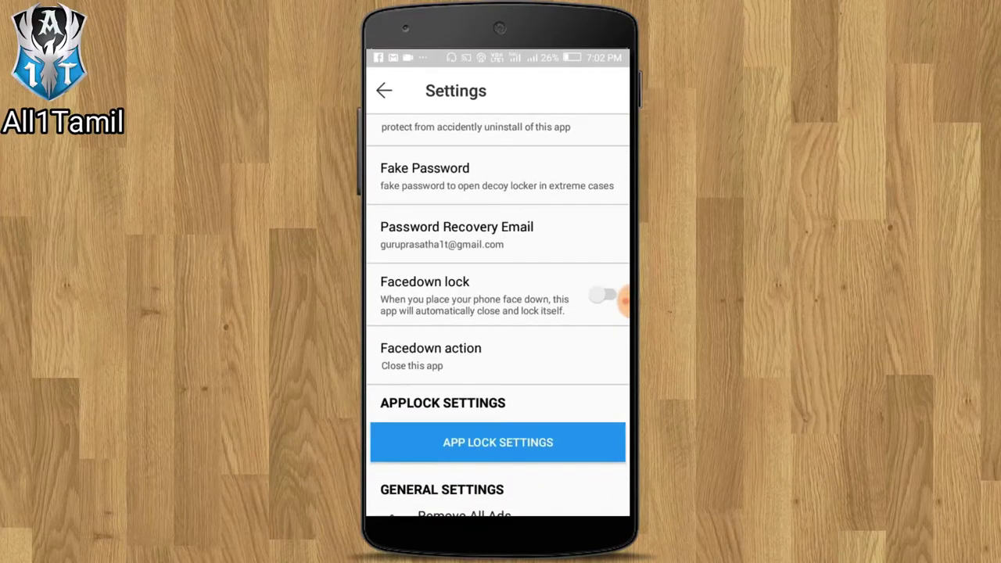
{"action": "left_click", "coordinate": [500, 176]}
{"action": "left_click", "coordinate": [424, 175]}
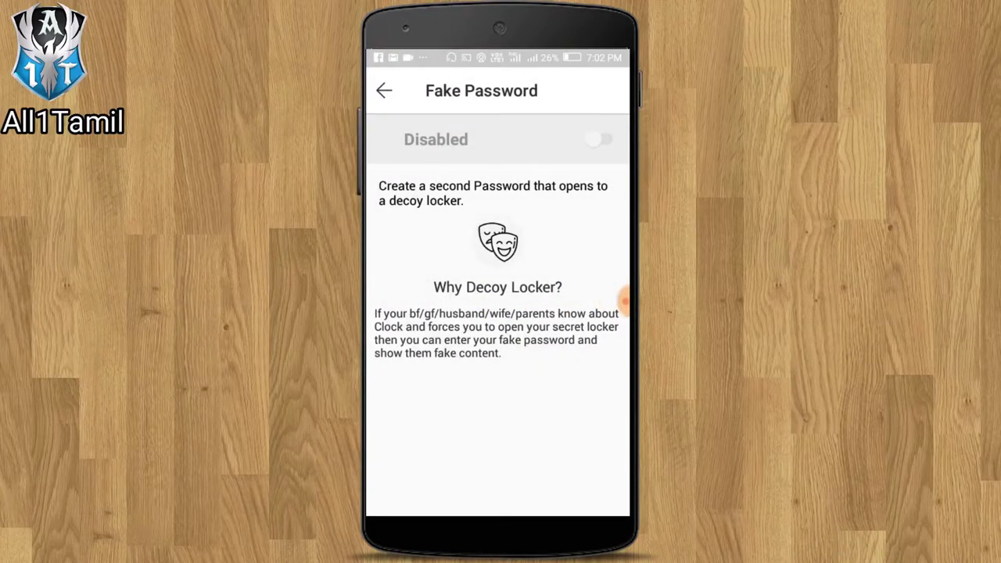
Turn on Fake Password and set and confirm 08:40 as the decoy time
{"action": "left_click", "coordinate": [599, 139]}
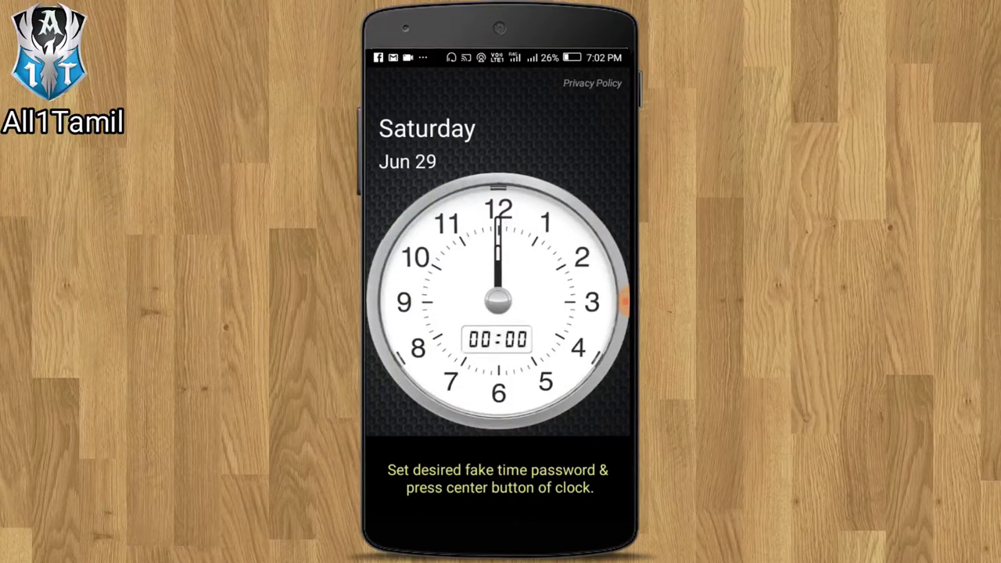
{"action": "left_click_drag", "start_coordinate": [499, 223], "coordinate": [421, 349]}
{"action": "left_click_drag", "start_coordinate": [499, 258], "coordinate": [460, 321]}
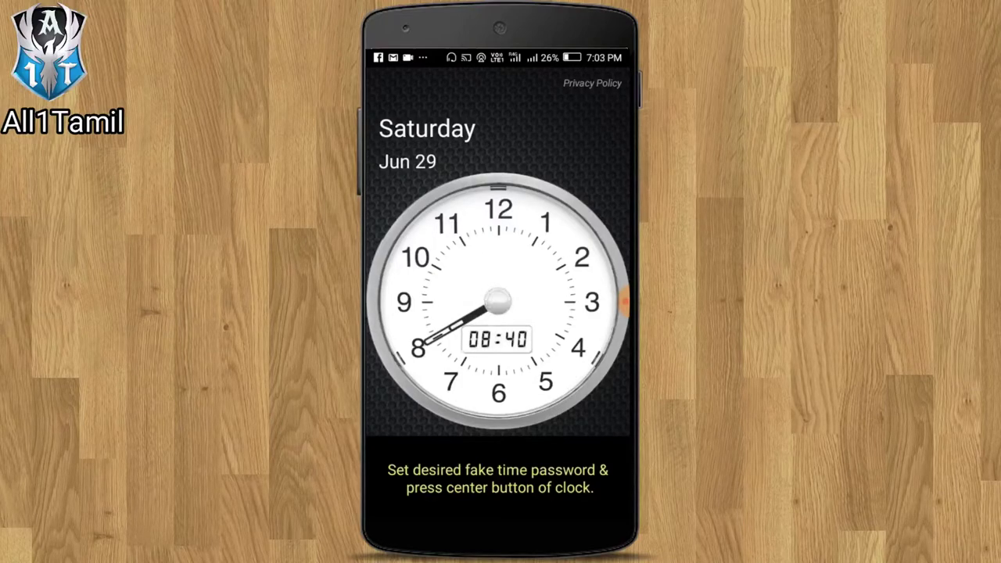
{"action": "left_click", "coordinate": [499, 300]}
{"action": "mouse_move", "coordinate": [499, 234]}
{"action": "left_mouse_down"}
{"action": "mouse_move", "coordinate": [419, 336]}
{"action": "mouse_move", "coordinate": [428, 351]}
{"action": "mouse_move", "coordinate": [419, 336]}
{"action": "mouse_move", "coordinate": [424, 343]}
{"action": "left_mouse_up"}
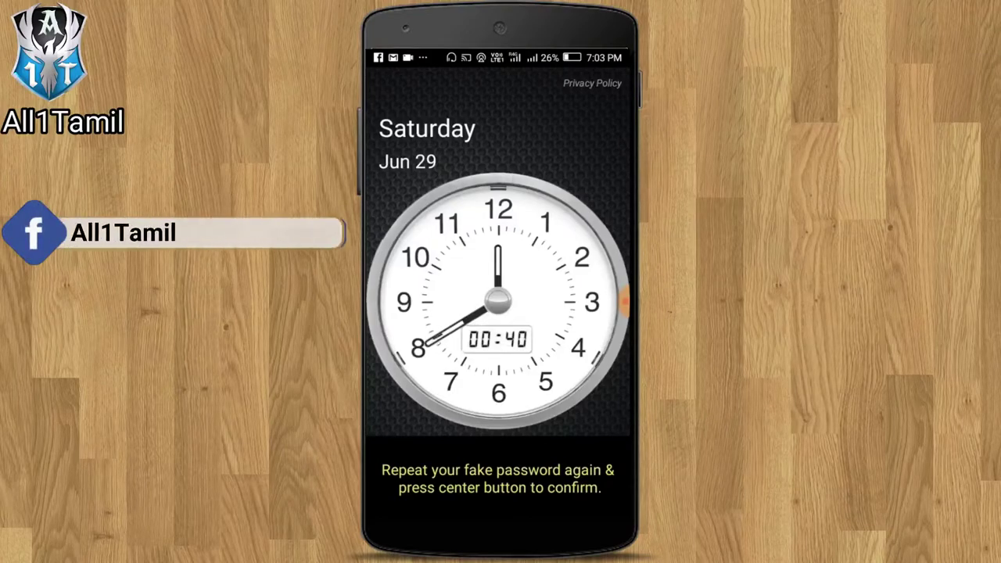
{"action": "left_click_drag", "start_coordinate": [499, 262], "coordinate": [457, 317]}
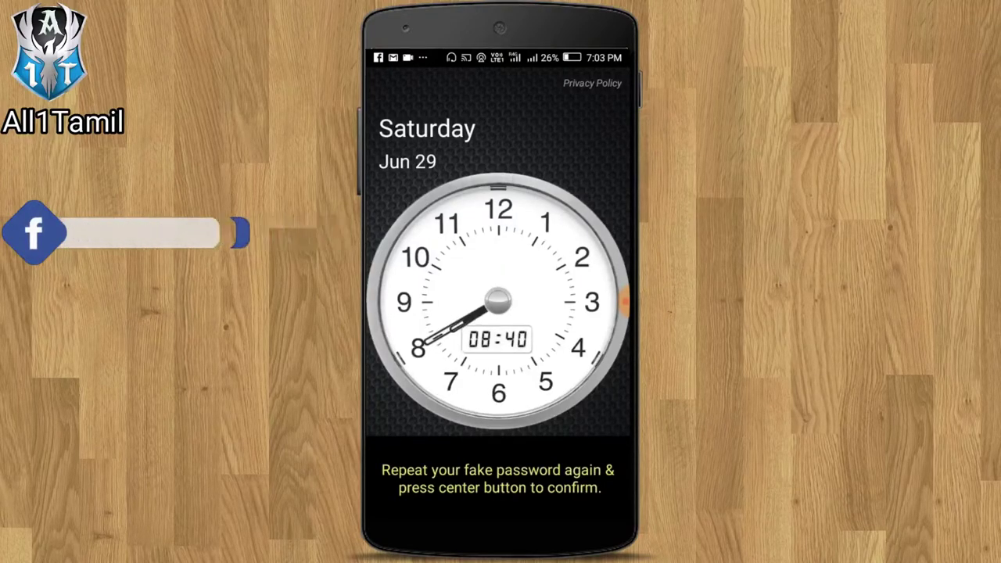
{"action": "left_click", "coordinate": [498, 300]}
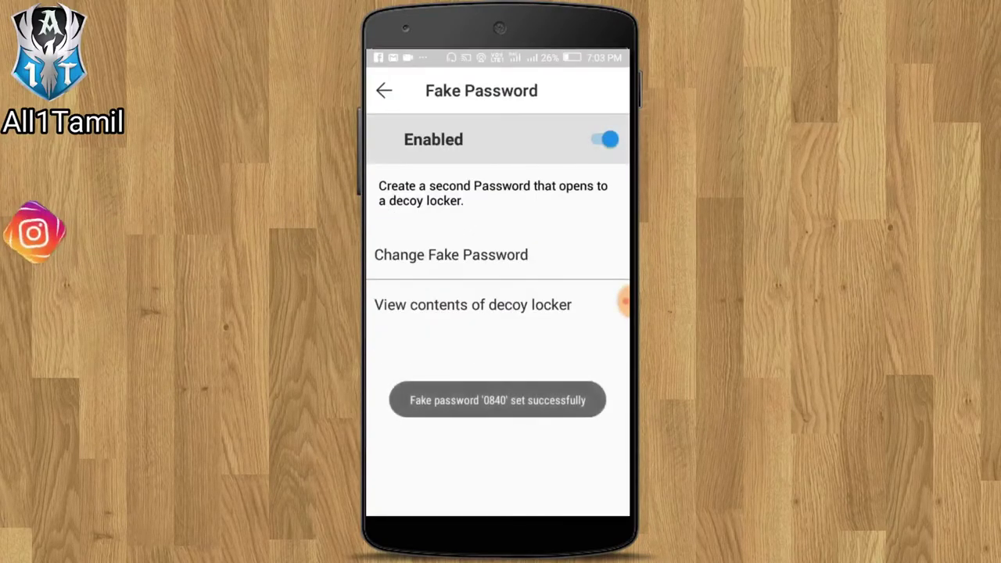
Back out to the clock, open the empty decoy locker with 08:40, then exit
{"action": "key", "text": "Escape"}
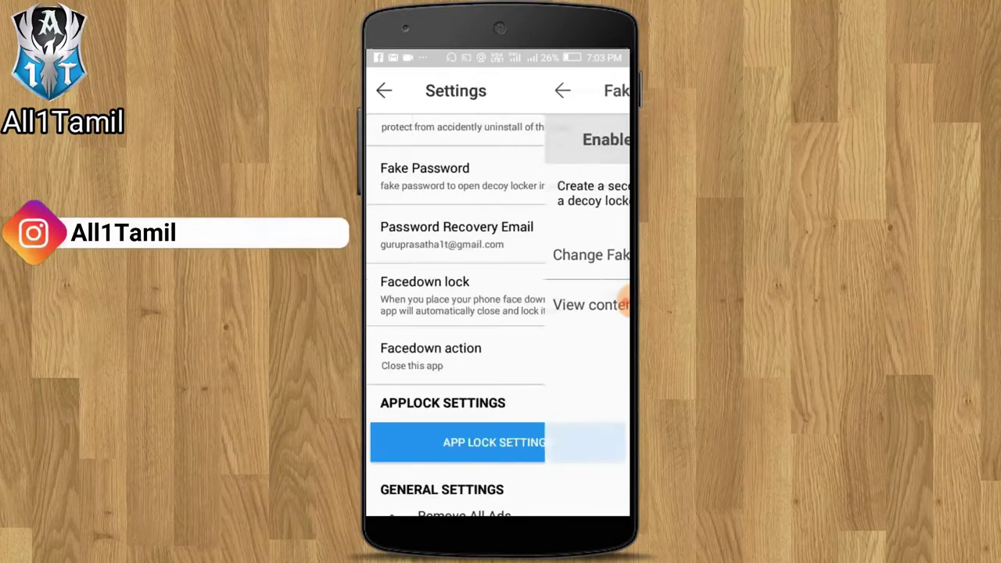
{"action": "key", "text": "Escape"}
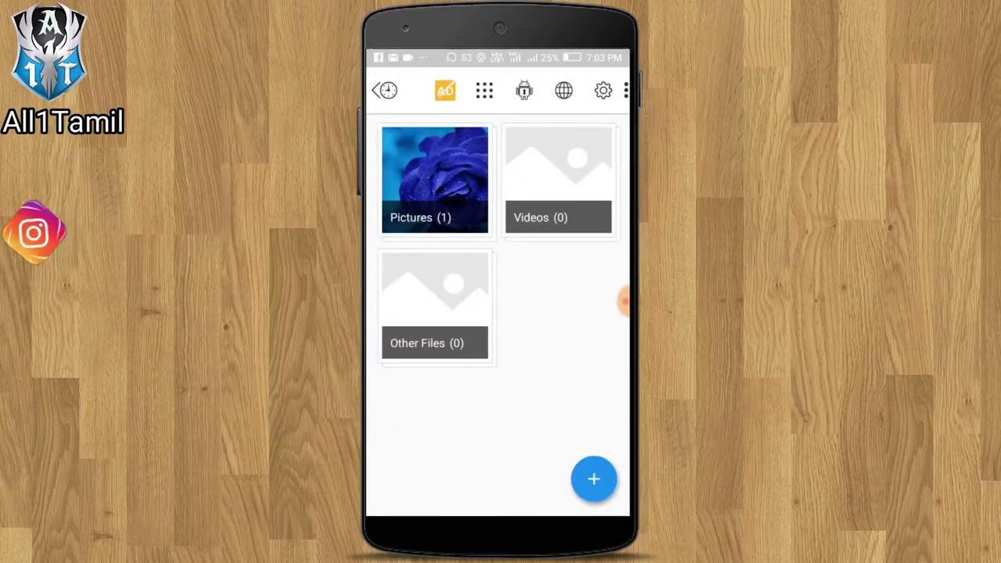
{"action": "key", "text": "Escape"}
{"action": "key", "text": "Escape"}
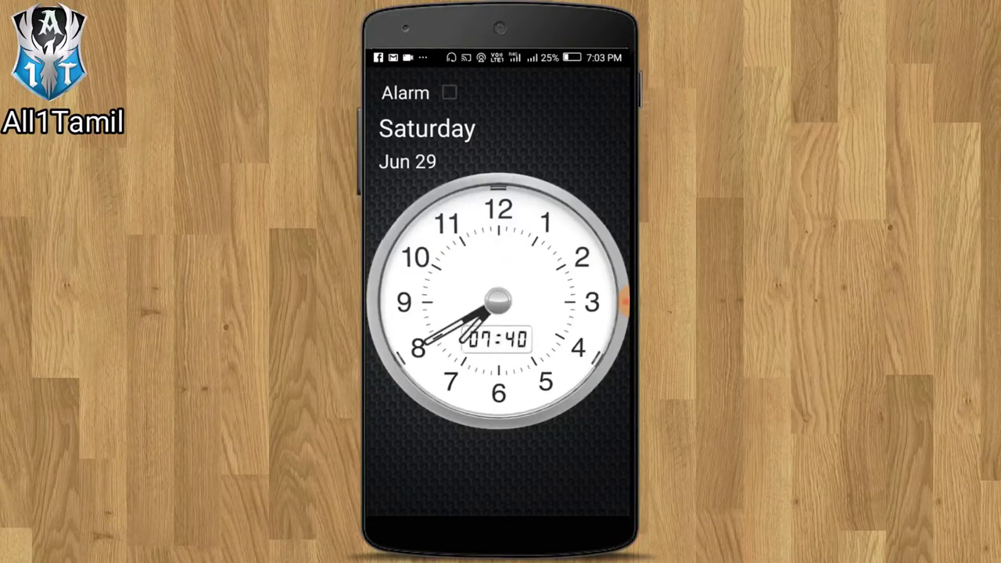
{"action": "left_click", "coordinate": [497, 300]}
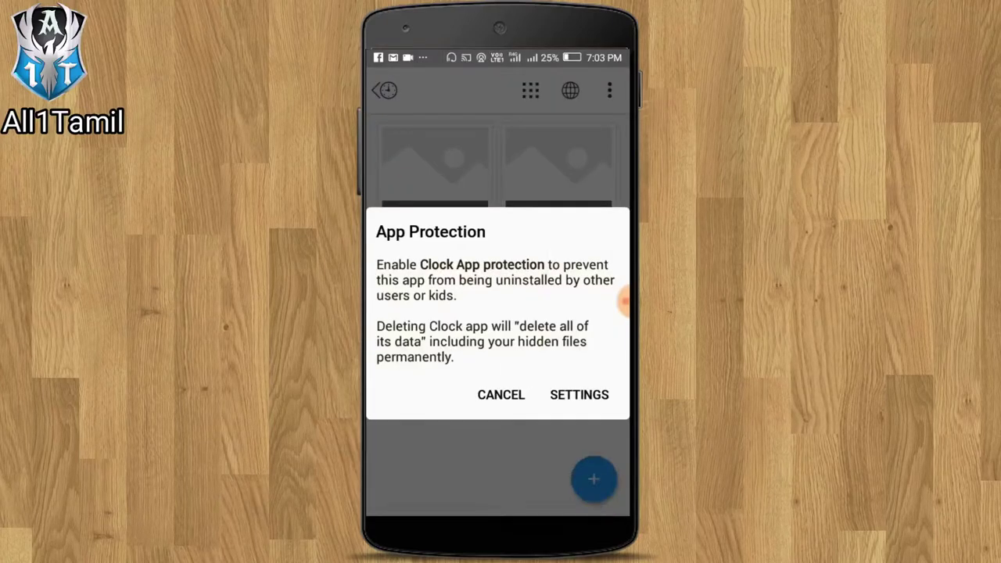
{"action": "key", "text": "Escape"}
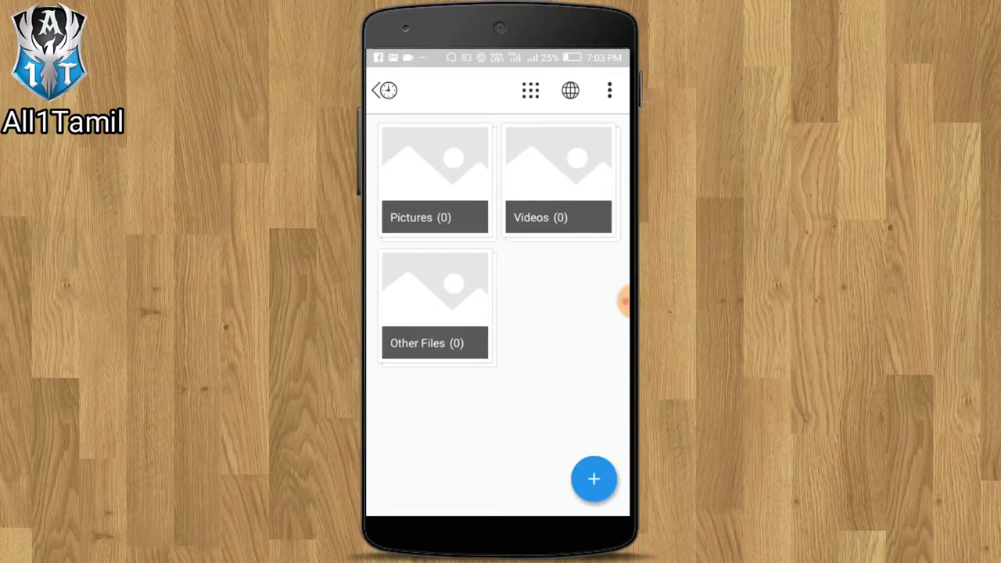
{"action": "key", "text": "Escape"}
{"action": "key", "text": "Escape"}
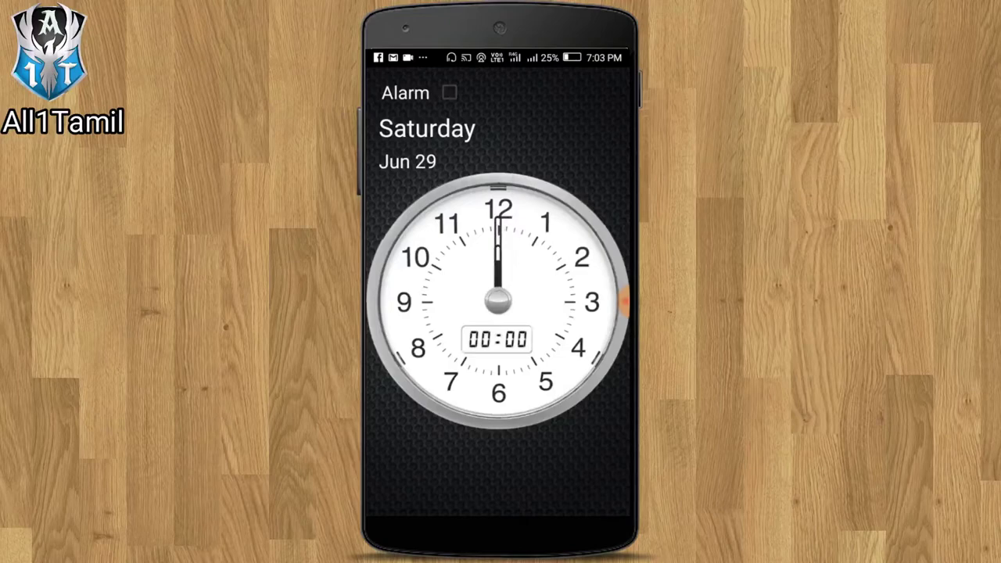
Unlock the real vault by setting the clock to 03:15
{"action": "left_click_drag", "start_coordinate": [498, 219], "coordinate": [579, 301]}
{"action": "left_click_drag", "start_coordinate": [498, 250], "coordinate": [552, 297]}
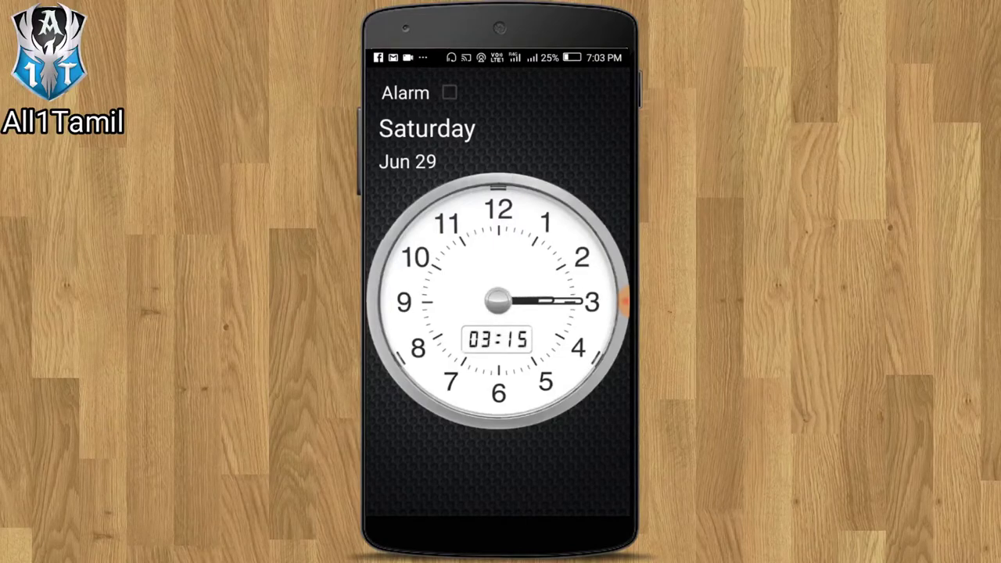
{"action": "left_click", "coordinate": [498, 300]}
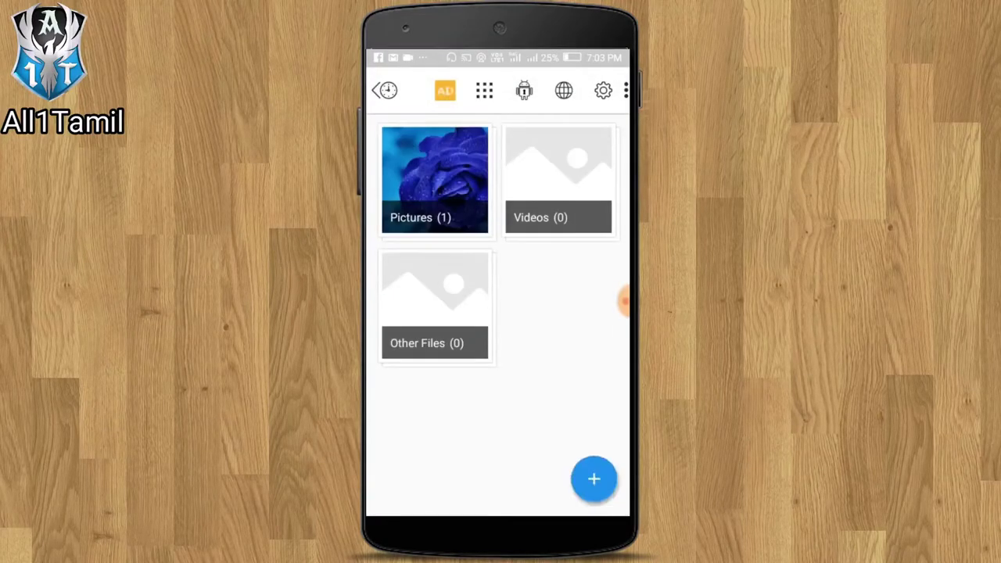
Open the vault settings and scroll down through the list to Advanced Settings
{"action": "left_click", "coordinate": [603, 91]}
{"action": "scroll", "coordinate": [498, 313], "scroll_direction": "down", "scroll_amount": 5}
{"action": "scroll", "coordinate": [626, 301], "scroll_direction": "down", "scroll_amount": 2}
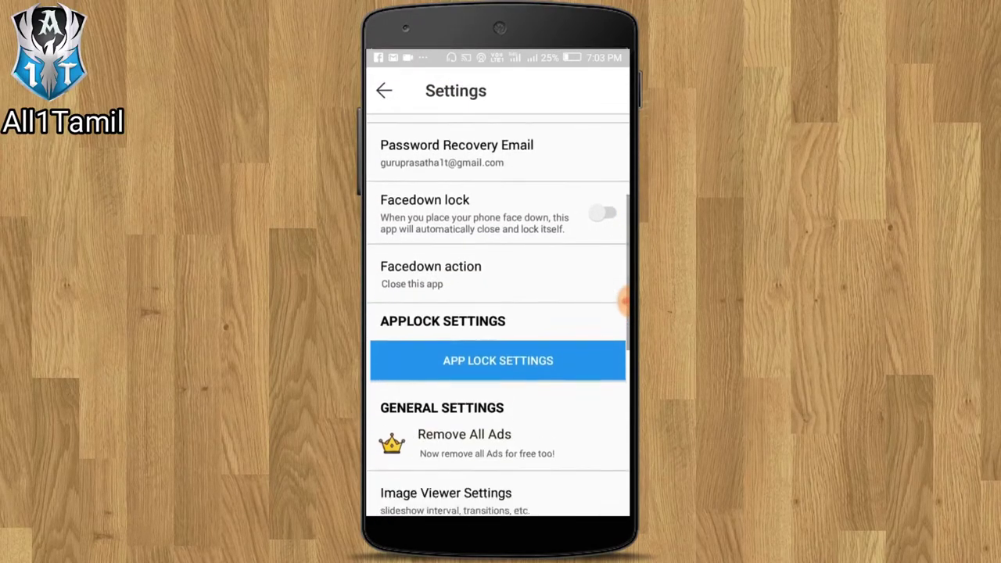
{"action": "scroll", "coordinate": [626, 301], "scroll_direction": "down", "scroll_amount": 2}
{"action": "scroll", "coordinate": [625, 301], "scroll_direction": "down", "scroll_amount": 3}
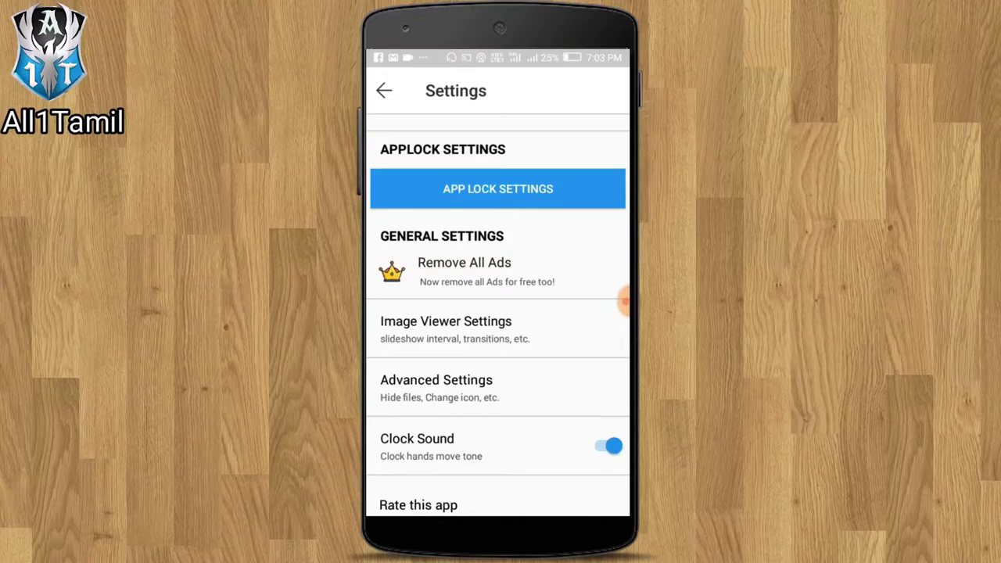
{"action": "scroll", "coordinate": [626, 302], "scroll_direction": "down", "scroll_amount": 1}
{"action": "scroll", "coordinate": [626, 301], "scroll_direction": "down", "scroll_amount": 3}
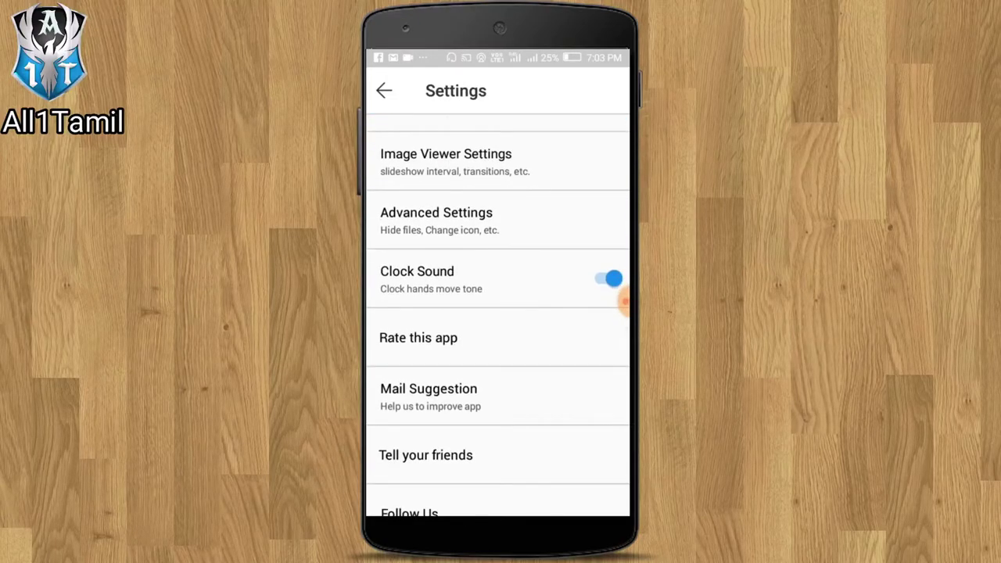
{"action": "scroll", "coordinate": [499, 313], "scroll_direction": "down", "scroll_amount": 1}
{"action": "scroll", "coordinate": [499, 313], "scroll_direction": "up", "scroll_amount": 1}
Browse the Change App Icon choices without changing from Clock, then back out to settings
{"action": "left_click", "coordinate": [436, 200]}
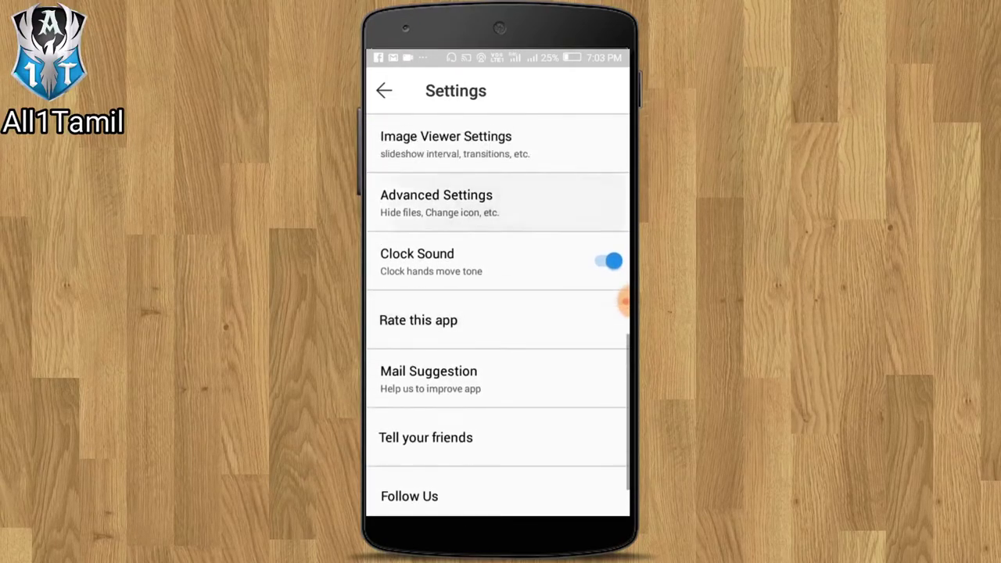
{"action": "left_click", "coordinate": [431, 216]}
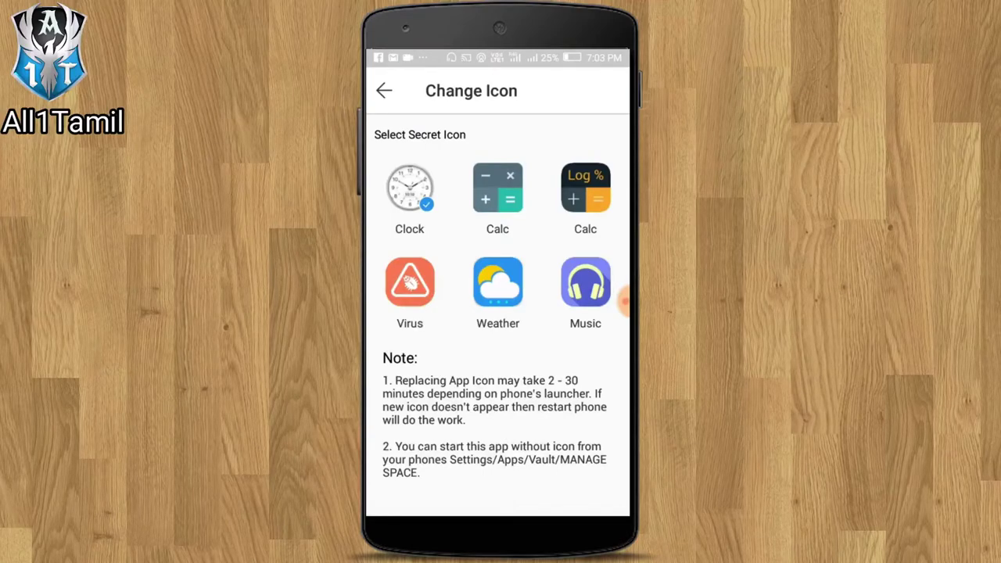
{"action": "key", "text": "Escape"}
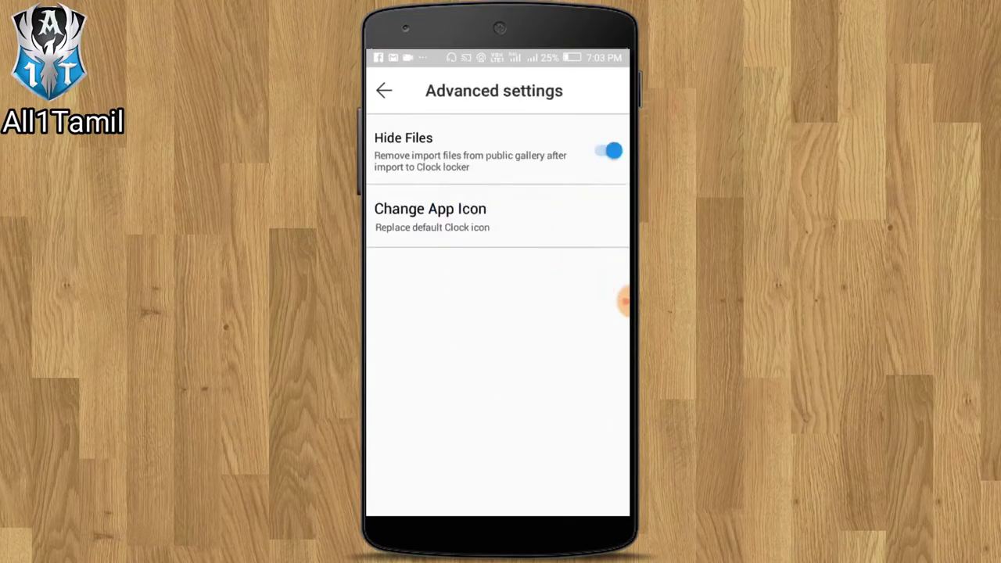
{"action": "key", "text": "Escape"}
{"action": "scroll", "coordinate": [498, 313], "scroll_direction": "up", "scroll_amount": 5}
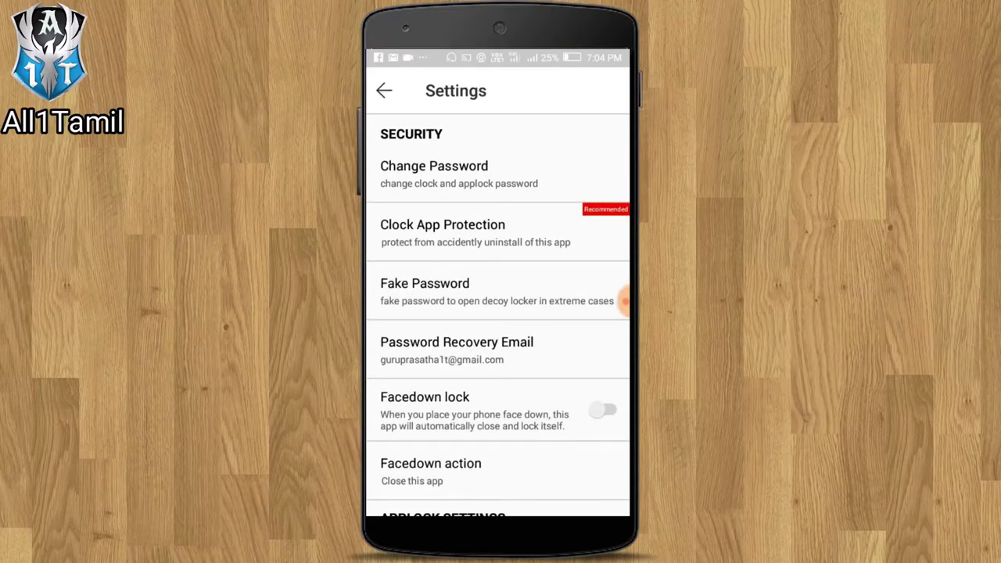
Enable Start Protection, agree to the disclosure and activate Vault as device administrator, then go home
{"action": "left_click", "coordinate": [442, 232]}
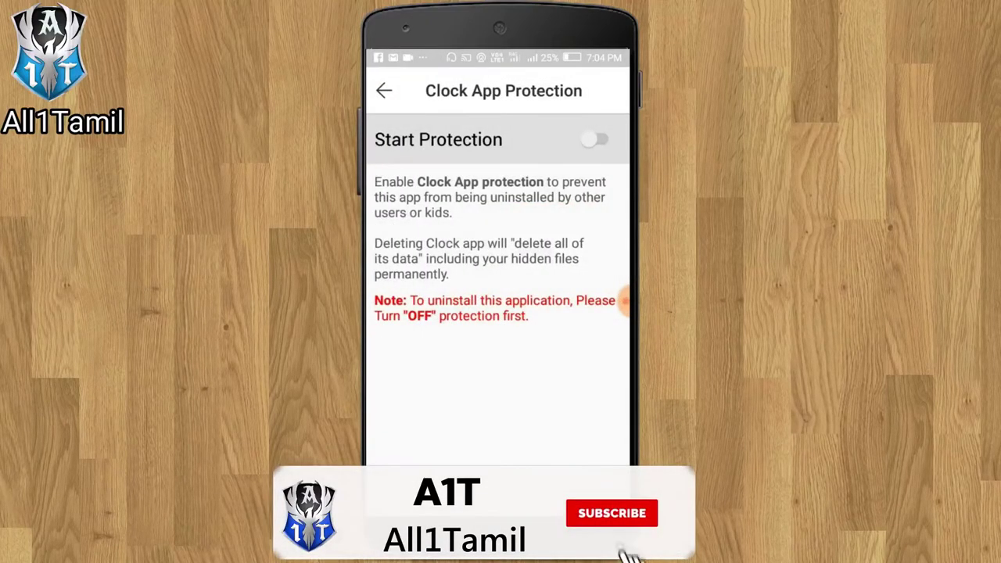
{"action": "left_click", "coordinate": [596, 139]}
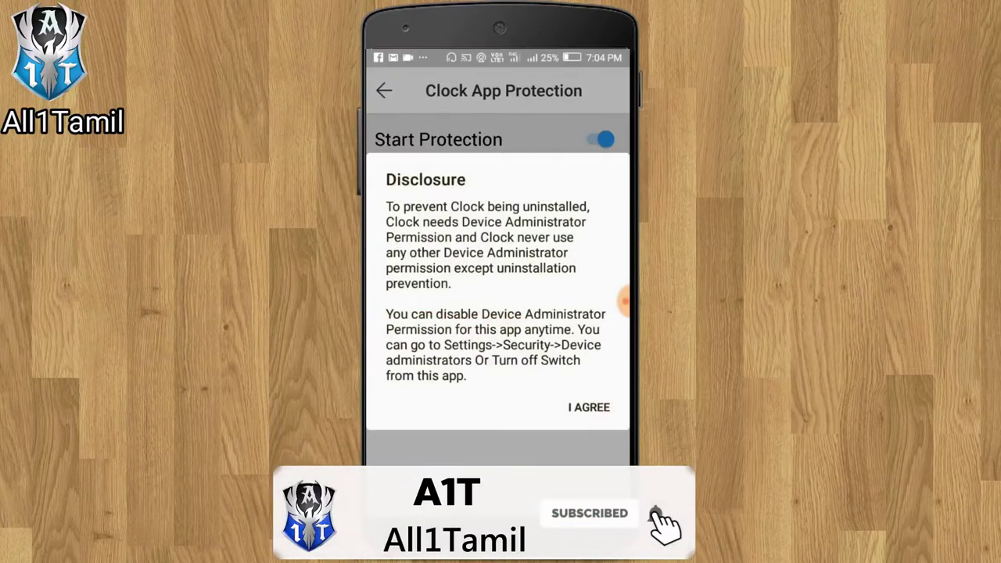
{"action": "left_click", "coordinate": [589, 407]}
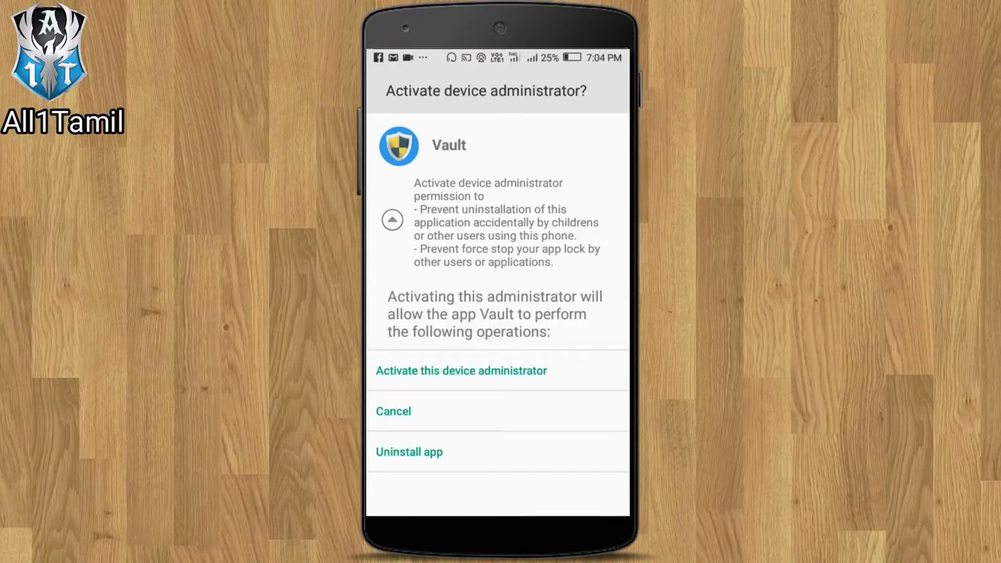
{"action": "left_click", "coordinate": [461, 371]}
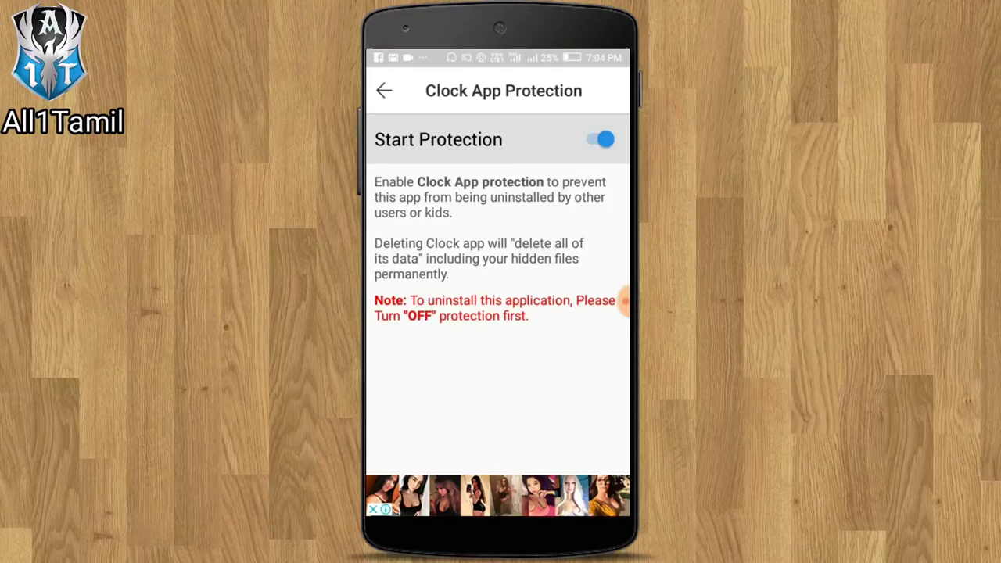
{"action": "key", "text": "Home"}
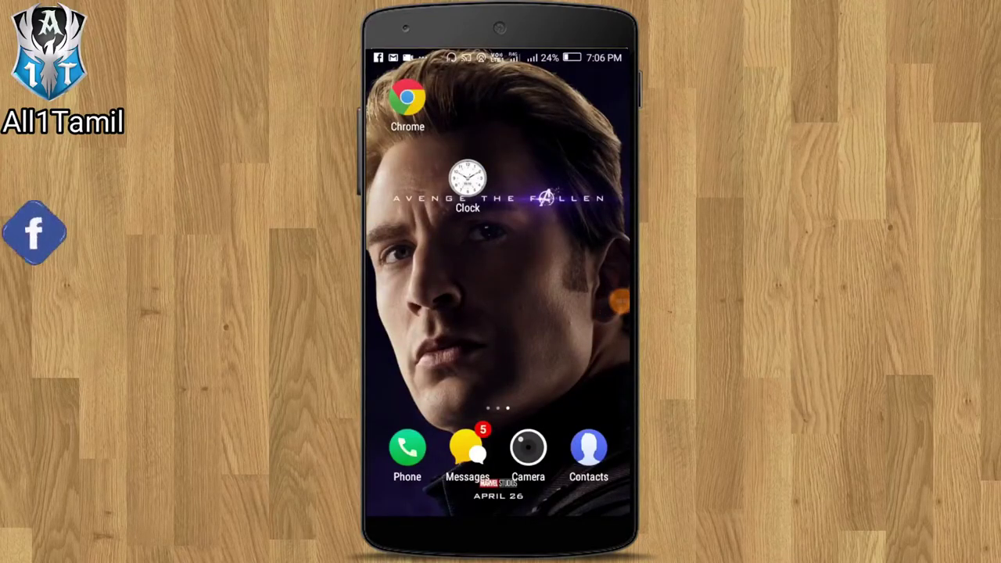
{"action": "mouse_move", "coordinate": [467, 178]}
{"action": "left_mouse_down"}
{"action": "mouse_move", "coordinate": [512, 174]}
{"action": "mouse_move", "coordinate": [451, 196]}
{"action": "mouse_move", "coordinate": [473, 207]}
{"action": "mouse_move", "coordinate": [473, 141]}
{"action": "left_mouse_up"}
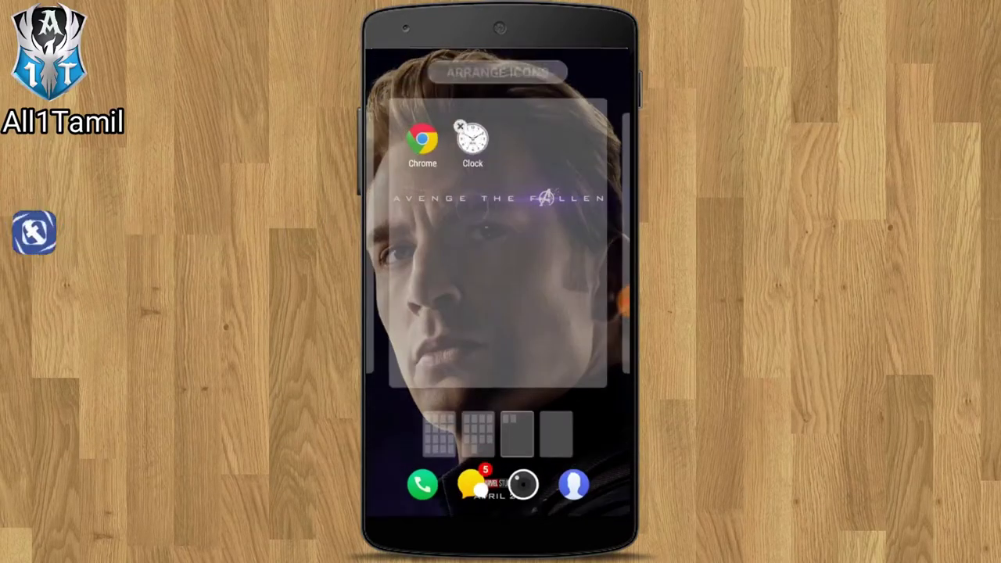
{"action": "left_click", "coordinate": [460, 126]}
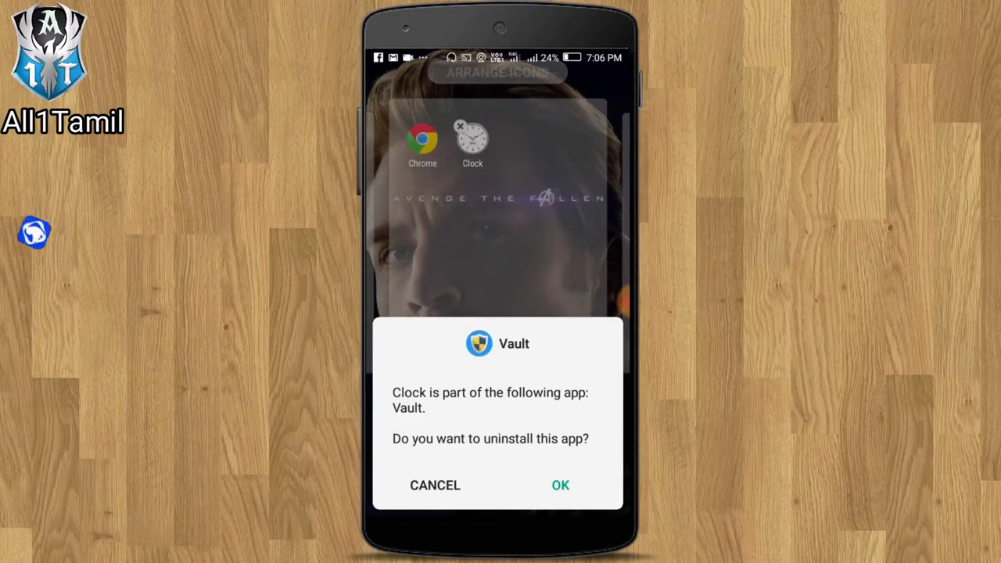
{"action": "left_click", "coordinate": [560, 485]}
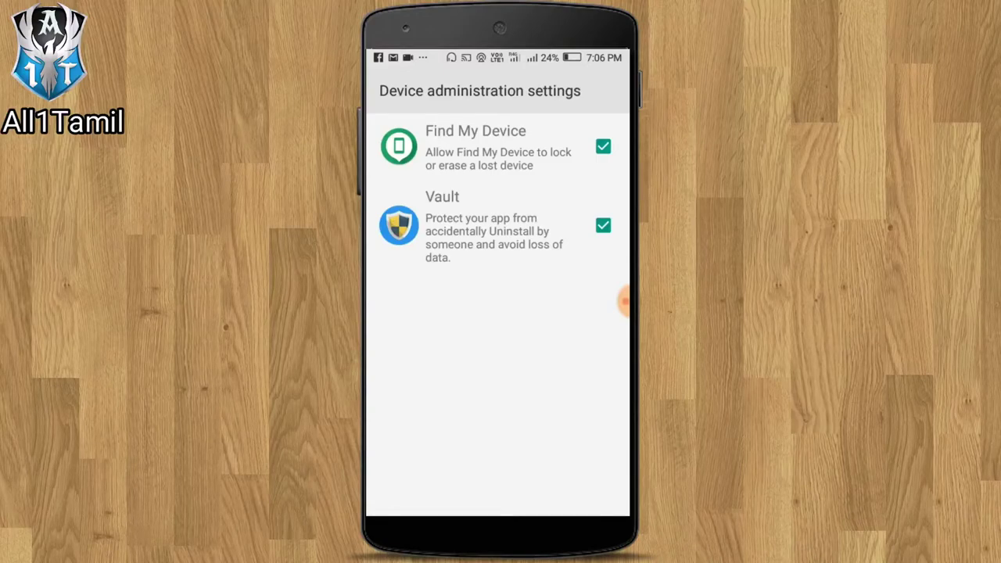
Open Vault's administrator entry, cancel the deactivation warning so Vault stays active, and go home
{"action": "left_click", "coordinate": [485, 227]}
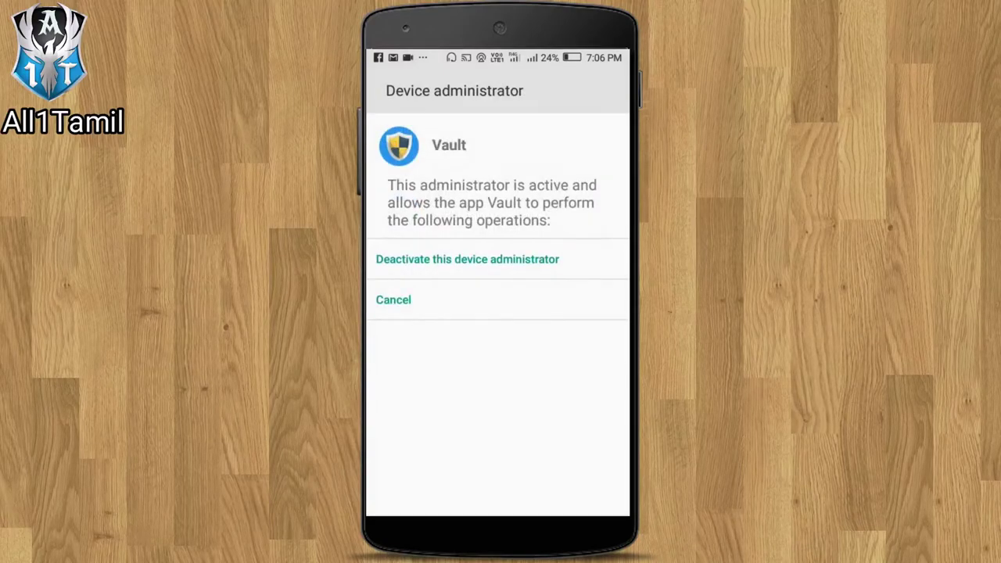
{"action": "left_click", "coordinate": [467, 259]}
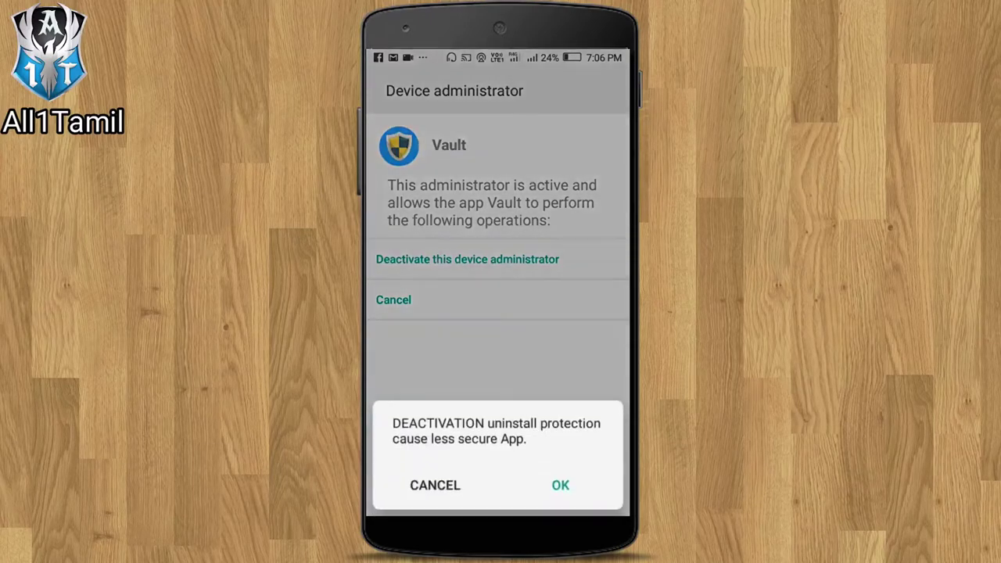
{"action": "key", "text": "Escape"}
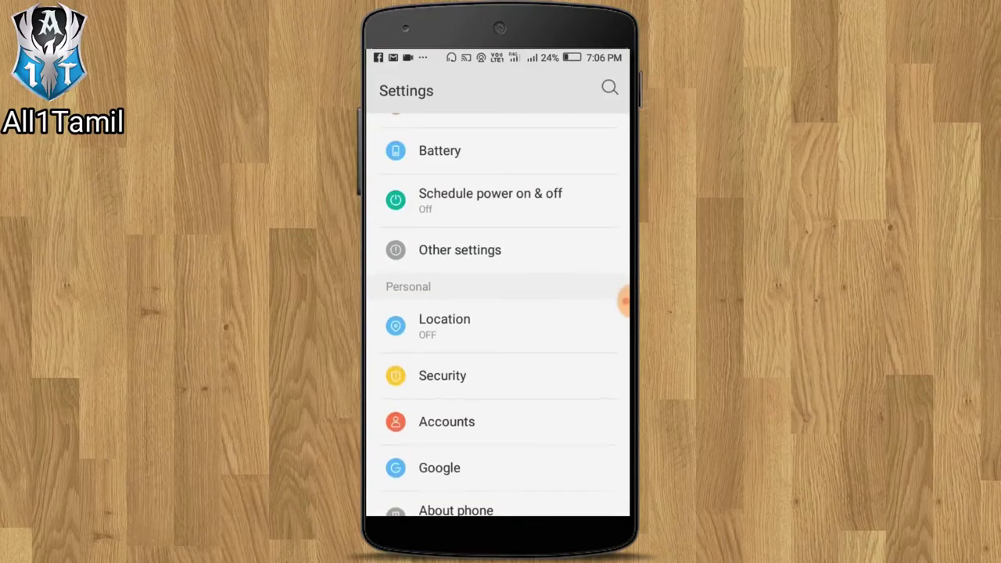
{"action": "key", "text": "Home"}
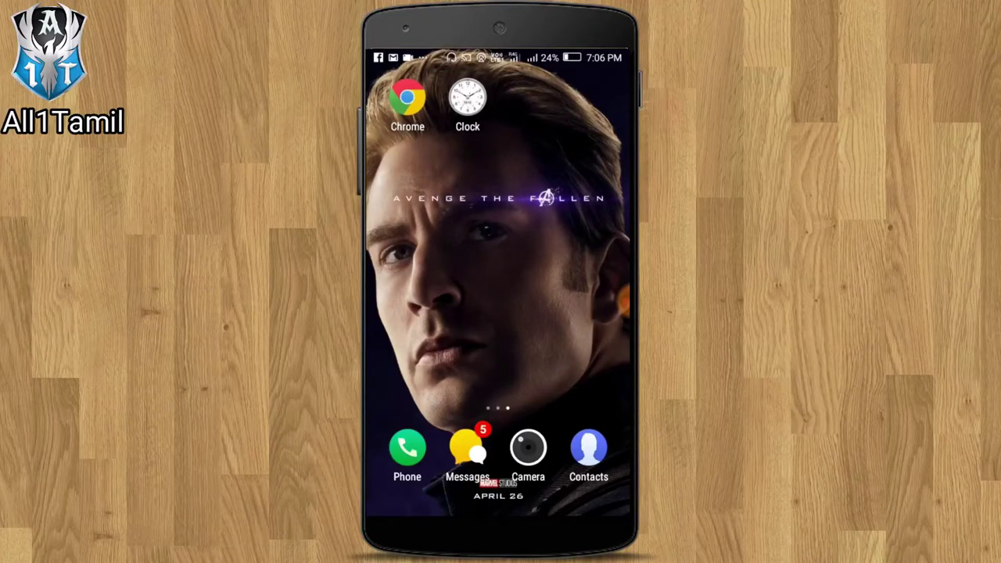
Launch Clock, toggle Facedown lock off and back on in settings, then exit home
{"action": "left_click", "coordinate": [468, 100]}
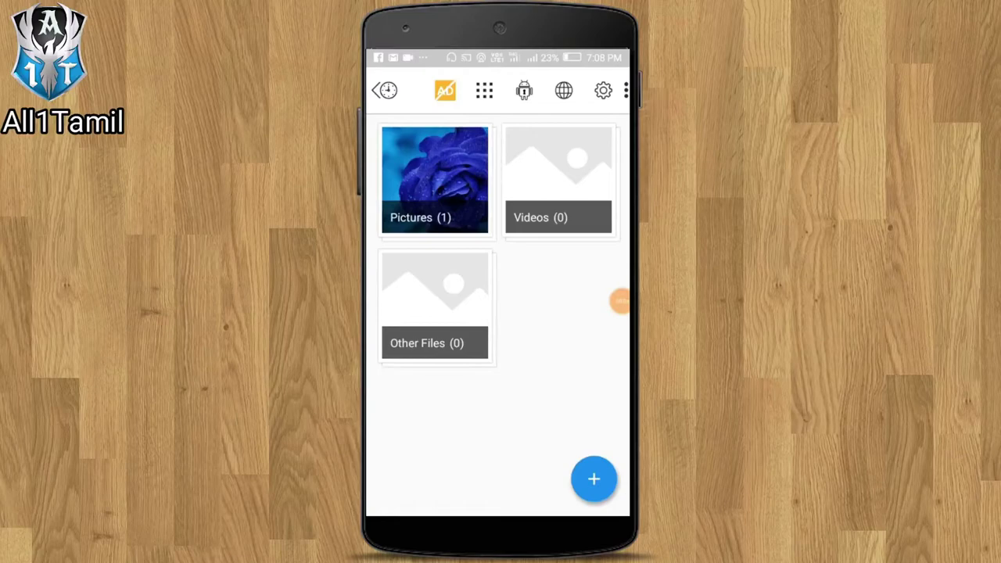
{"action": "left_click", "coordinate": [603, 91]}
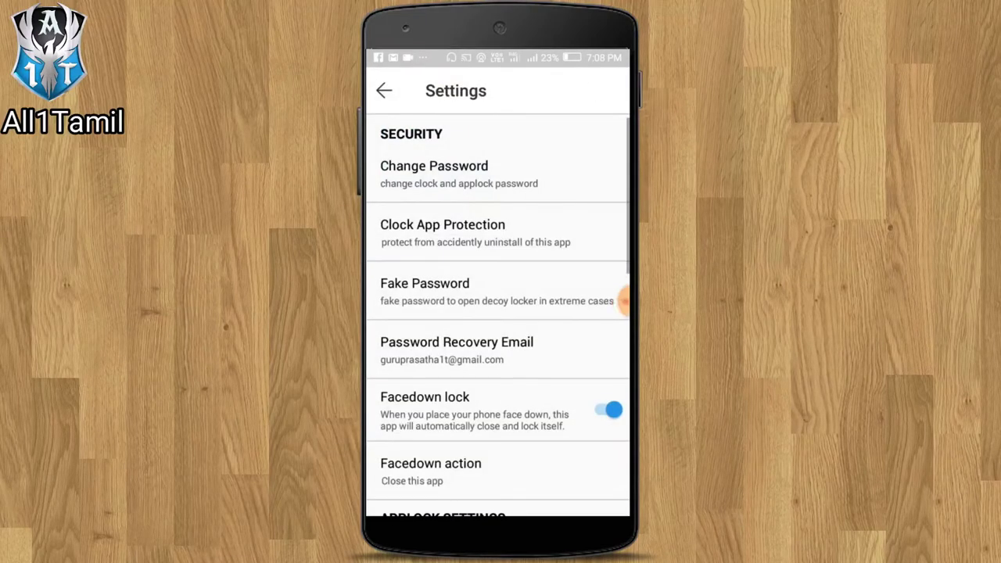
{"action": "scroll", "coordinate": [498, 313], "scroll_direction": "down", "scroll_amount": 2}
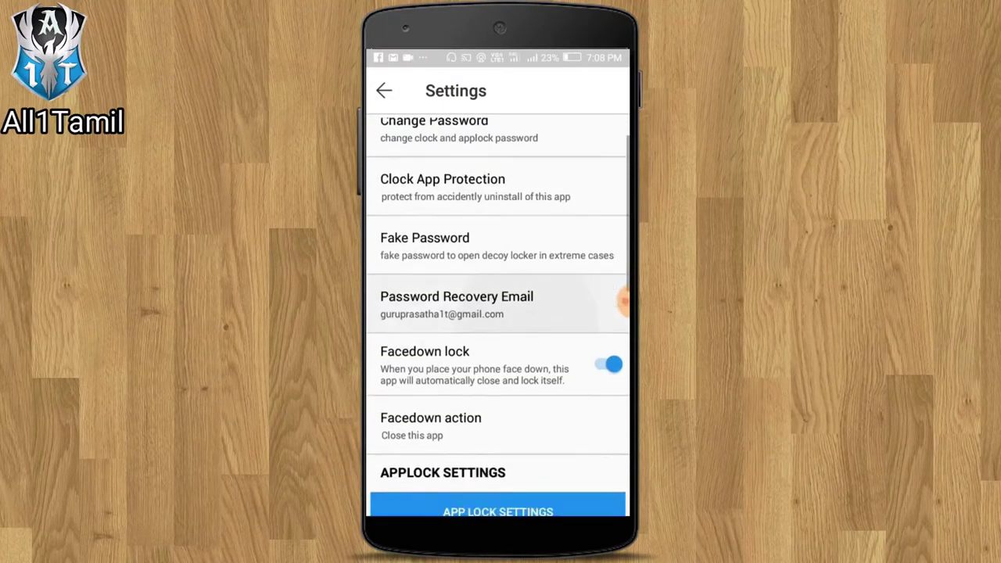
{"action": "left_click", "coordinate": [608, 318]}
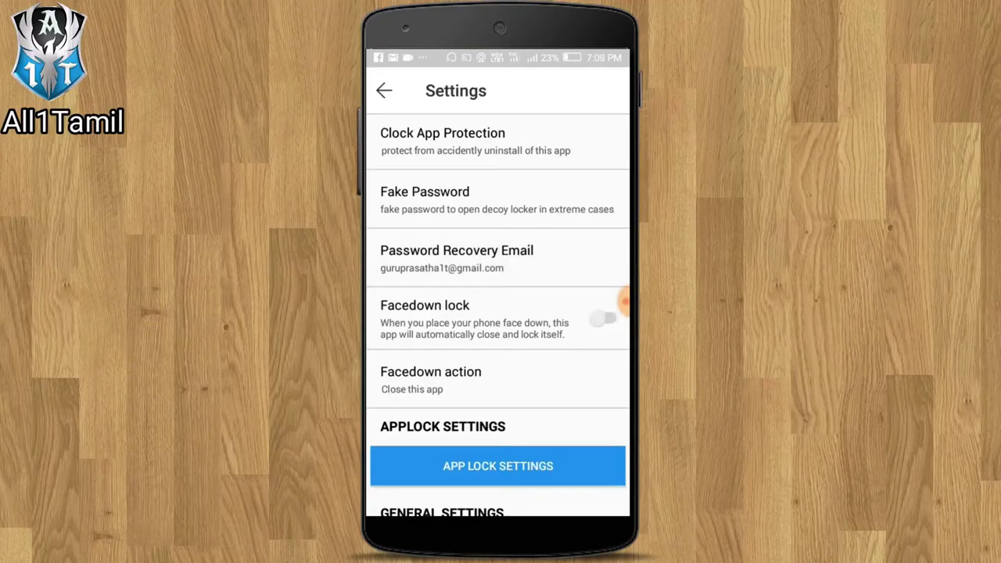
{"action": "left_click", "coordinate": [625, 301]}
{"action": "key", "text": "Escape"}
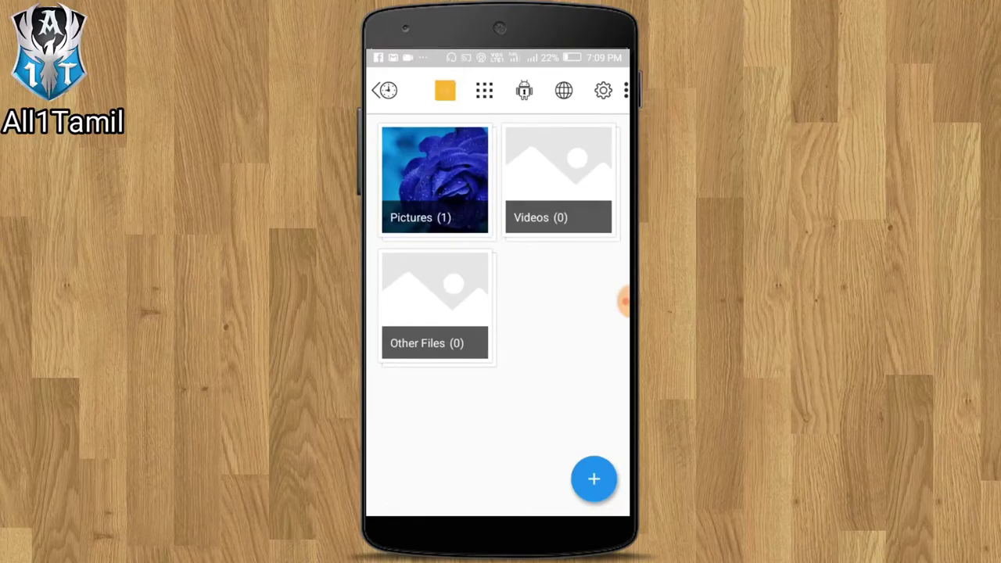
{"action": "key", "text": "Escape"}
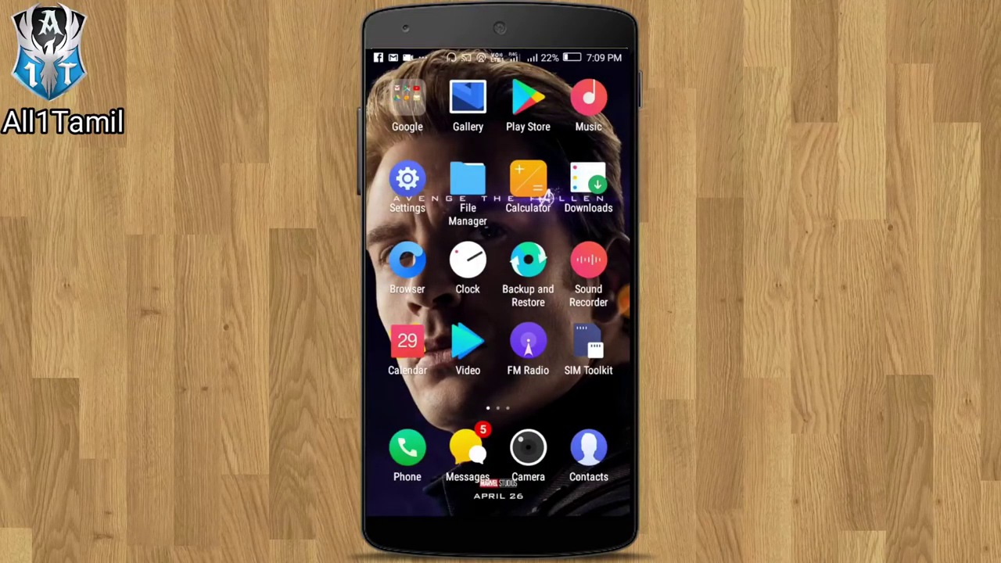
Swipe to the home page holding Clock and launch the vault, relaunching it once more
{"action": "left_click_drag", "start_coordinate": [587, 274], "coordinate": [407, 274]}
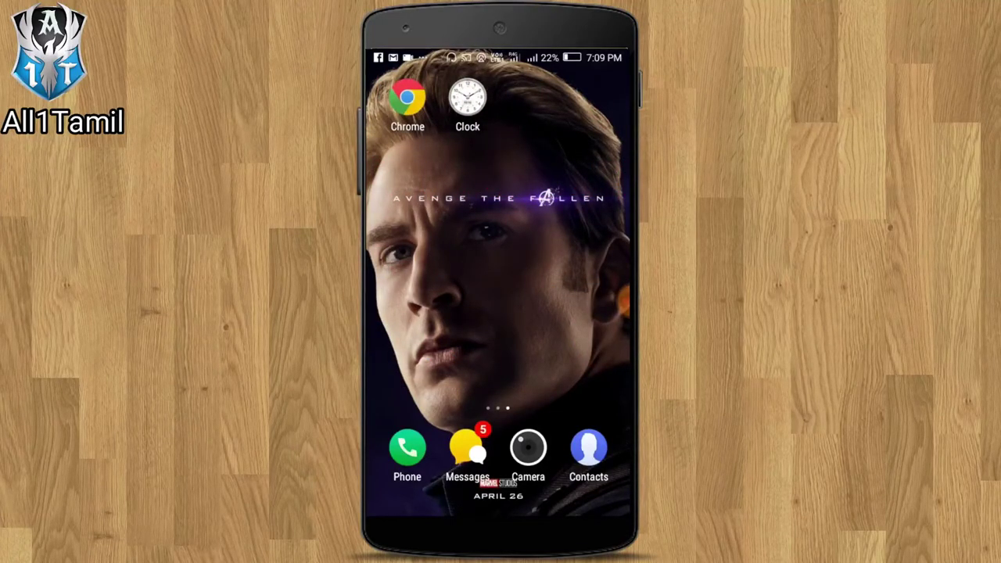
{"action": "left_click", "coordinate": [468, 99]}
{"action": "left_click", "coordinate": [468, 98]}
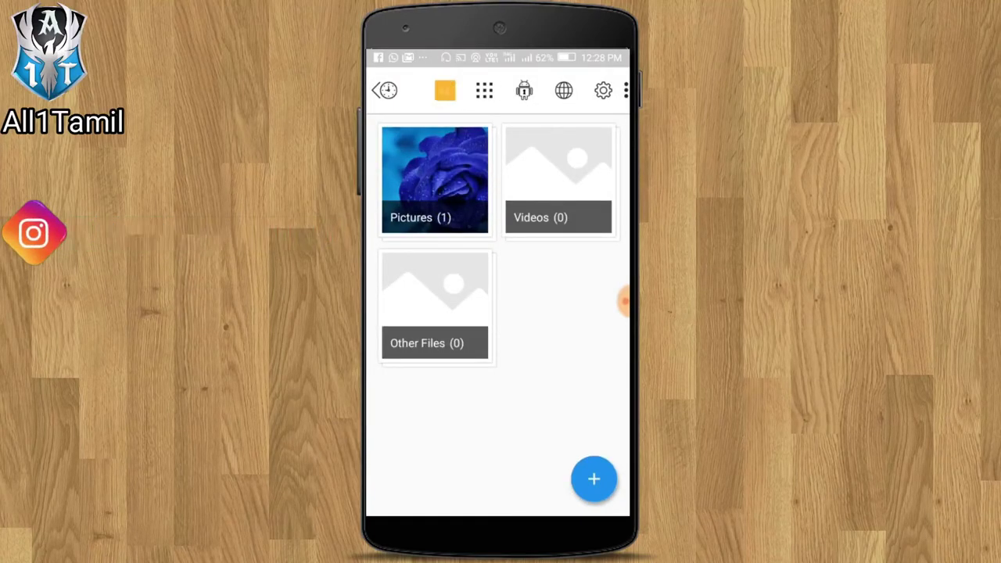
Unhide the blue rose picture from Pictures to its original path and dismiss the confirmation
{"action": "left_click", "coordinate": [435, 180]}
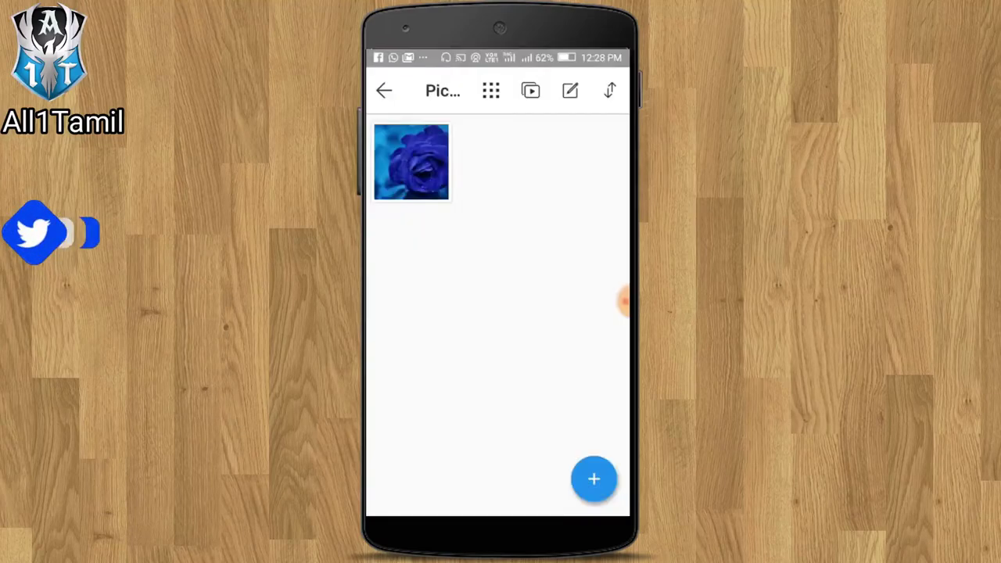
{"action": "left_click", "coordinate": [409, 161]}
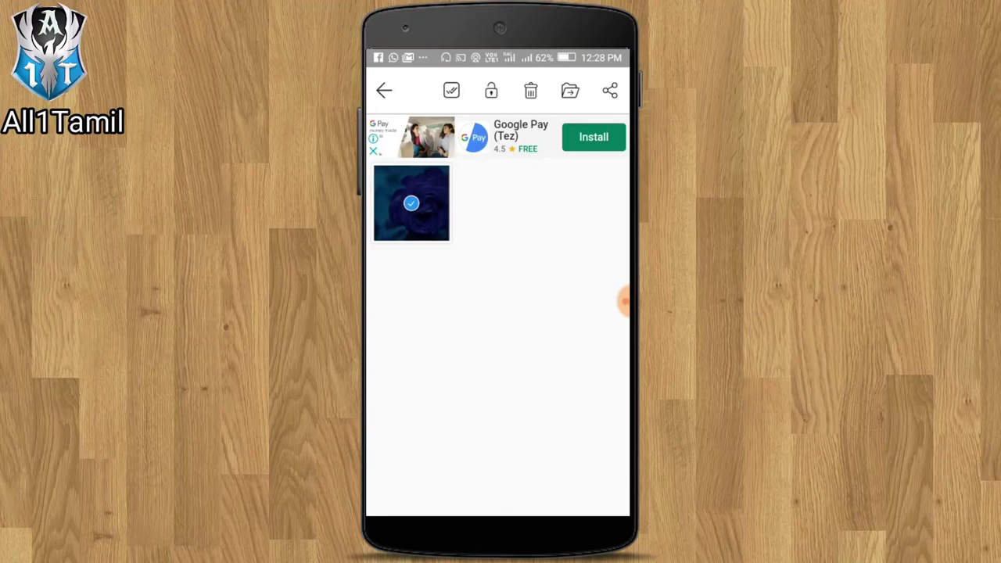
{"action": "left_click", "coordinate": [491, 90]}
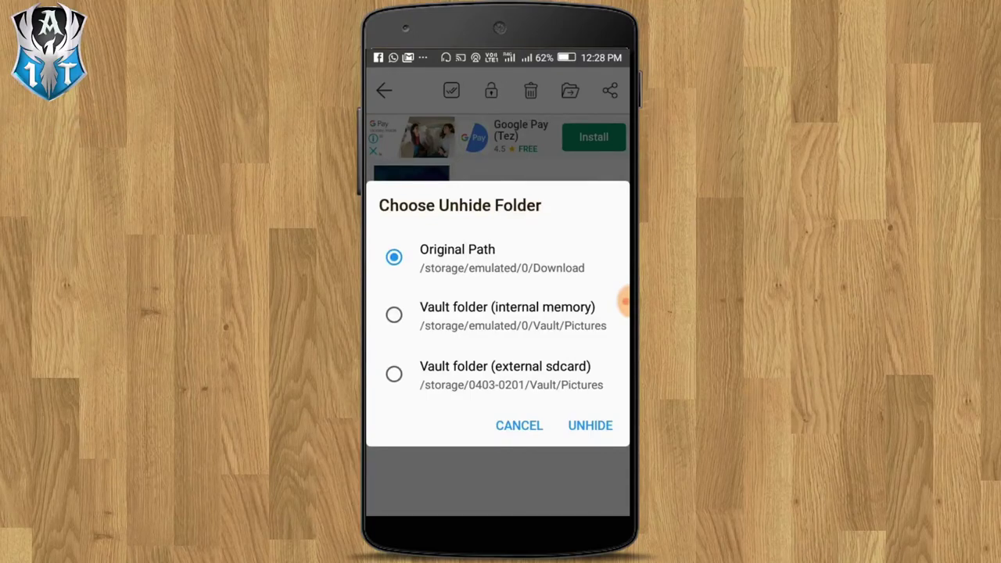
{"action": "left_click", "coordinate": [591, 425]}
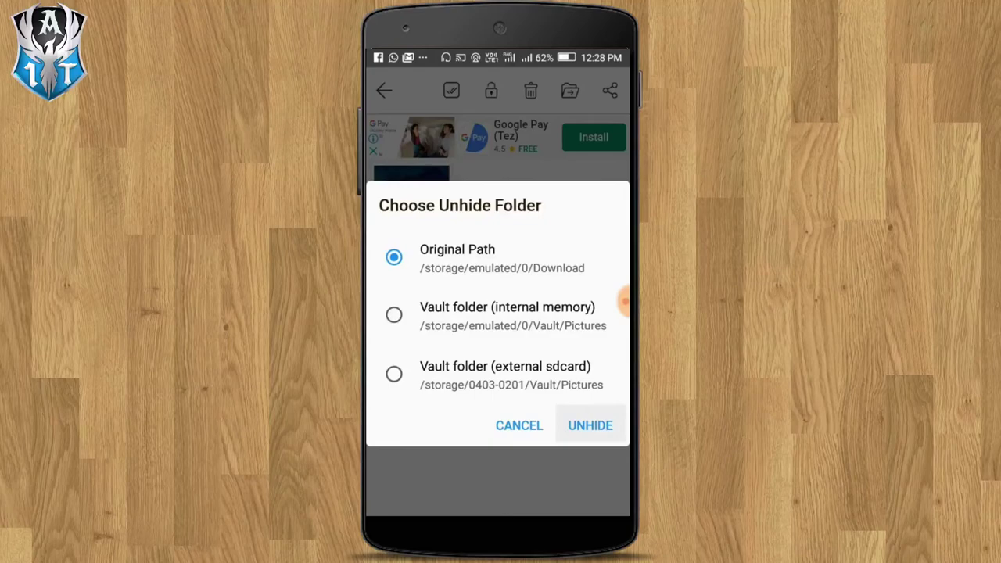
{"action": "left_click", "coordinate": [498, 353]}
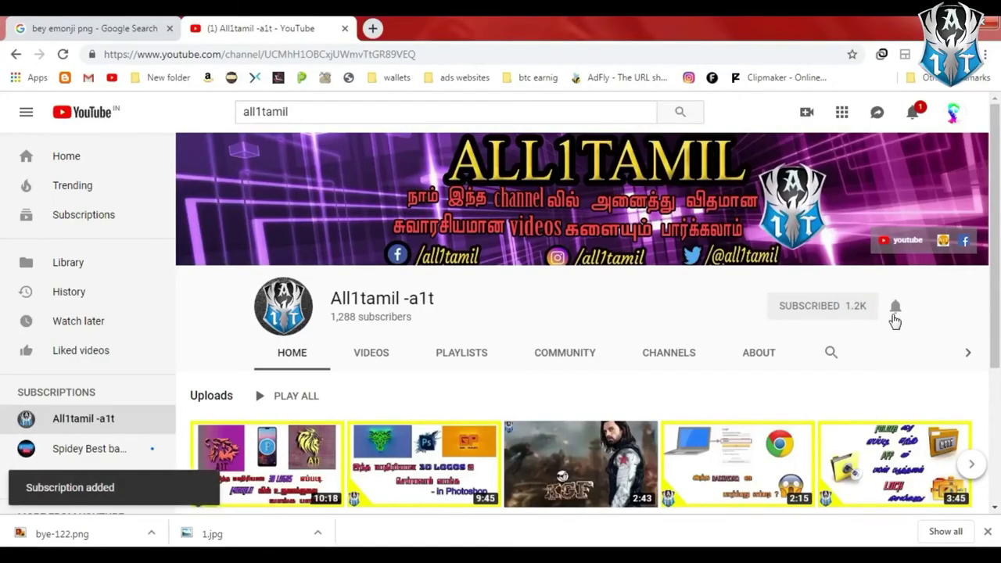
Set the All1tamil channel's bell to all notifications
{"action": "left_click", "coordinate": [896, 309]}
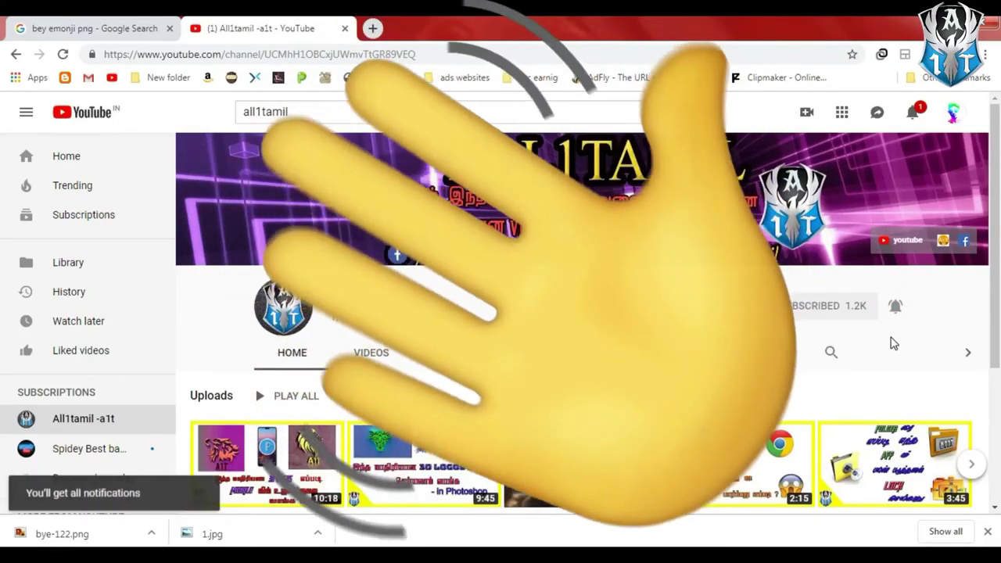